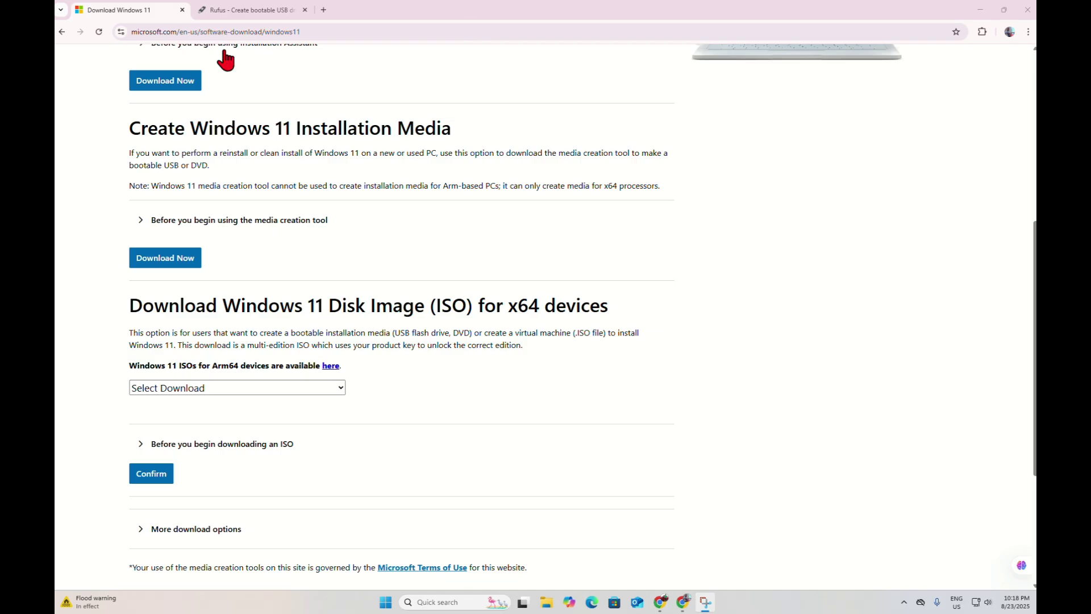
# Examine the Rufus website's home page and its web address.
pyautogui.click(230, 12)
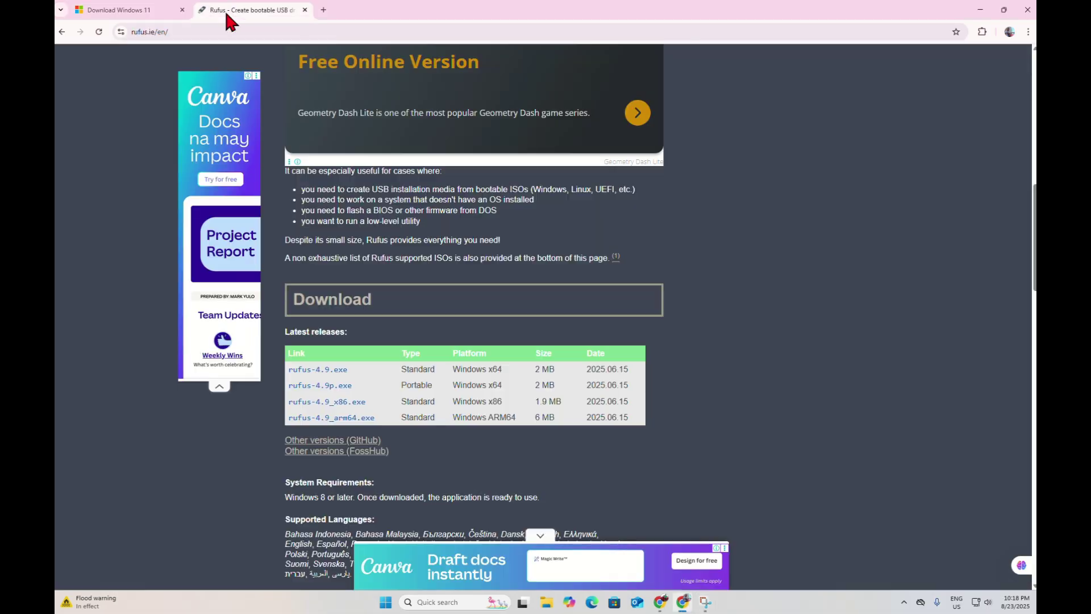
pyautogui.scroll(7, 503, 321)
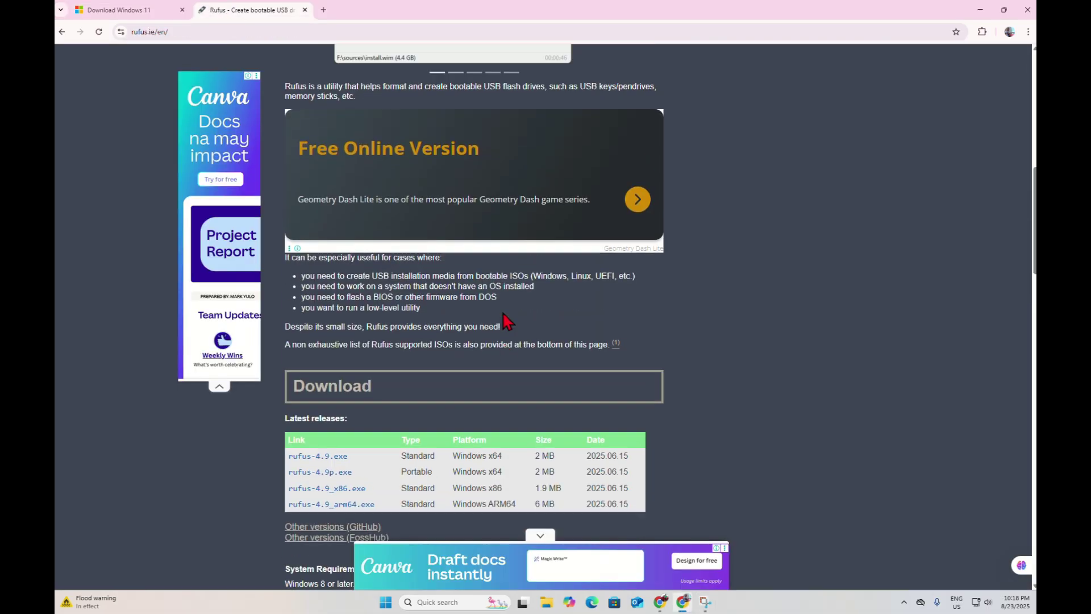
pyautogui.scroll(5, 503, 321)
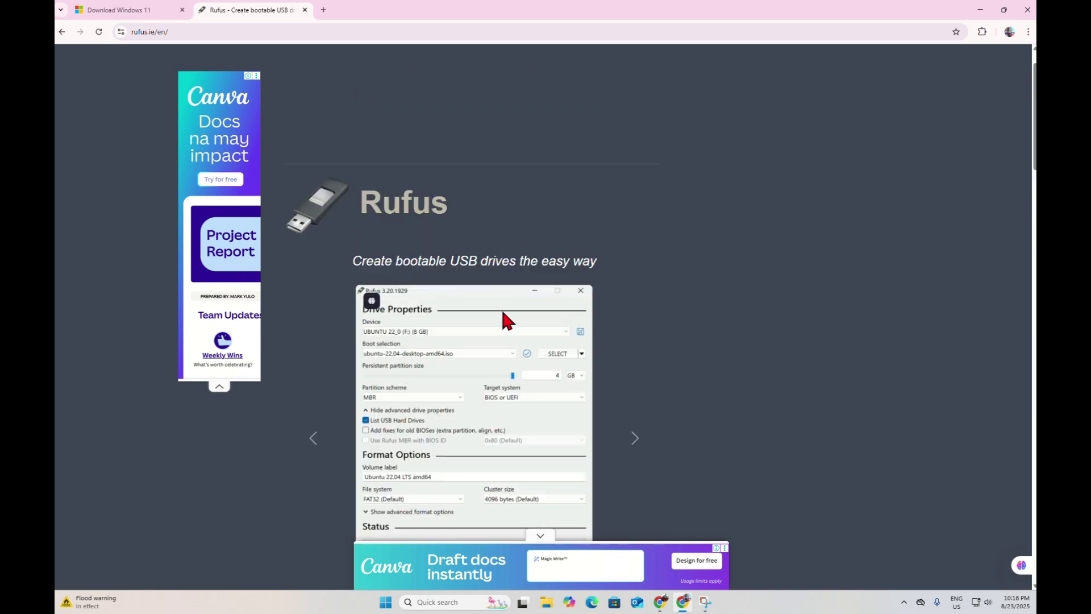
pyautogui.click(133, 27)
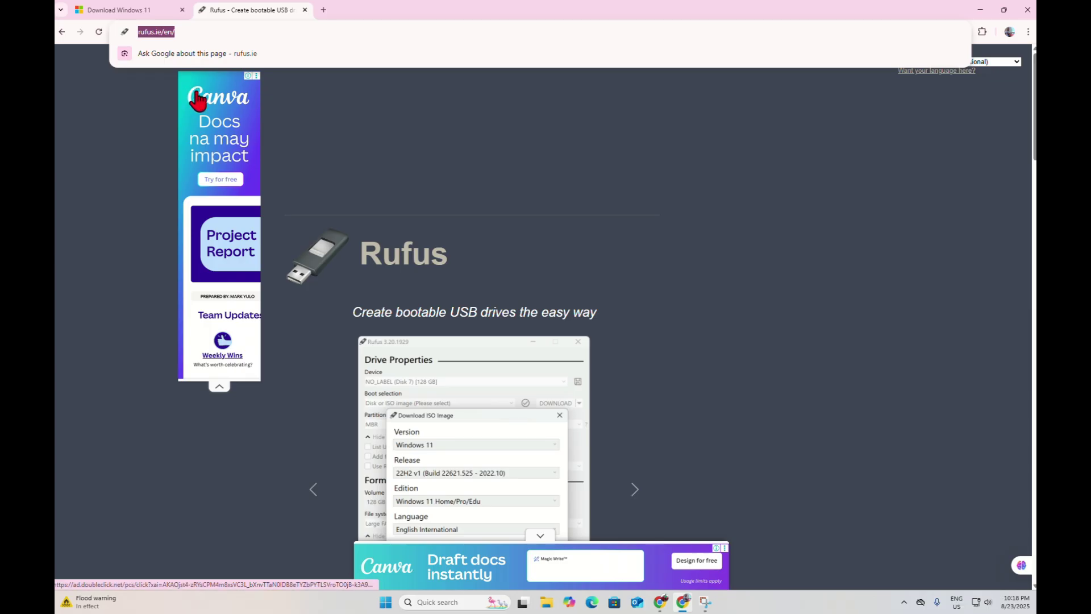
# Look over the options on Microsoft's Windows 11 download page, from the Installation Assistant to the disk image section.
pyautogui.click(140, 12)
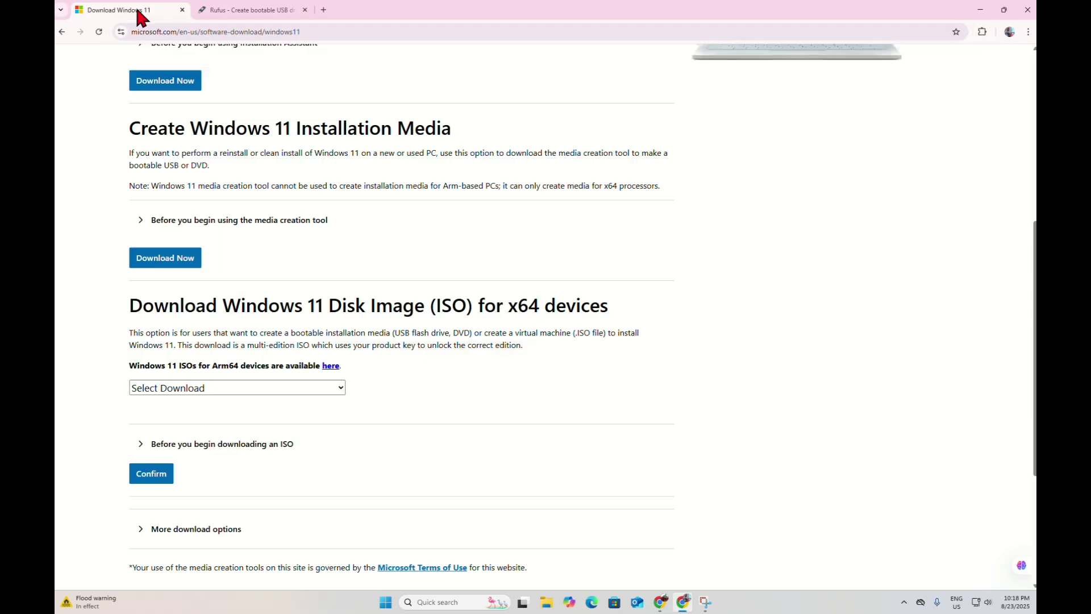
pyautogui.scroll(-3, 480, 386)
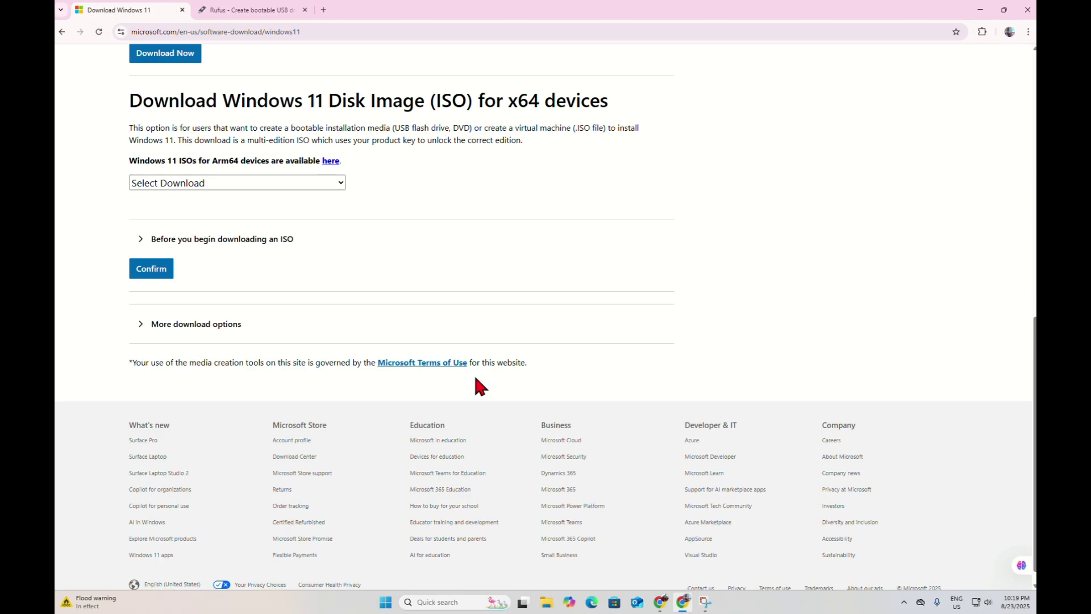
pyautogui.scroll(5, 480, 387)
pyautogui.scroll(-2, 480, 384)
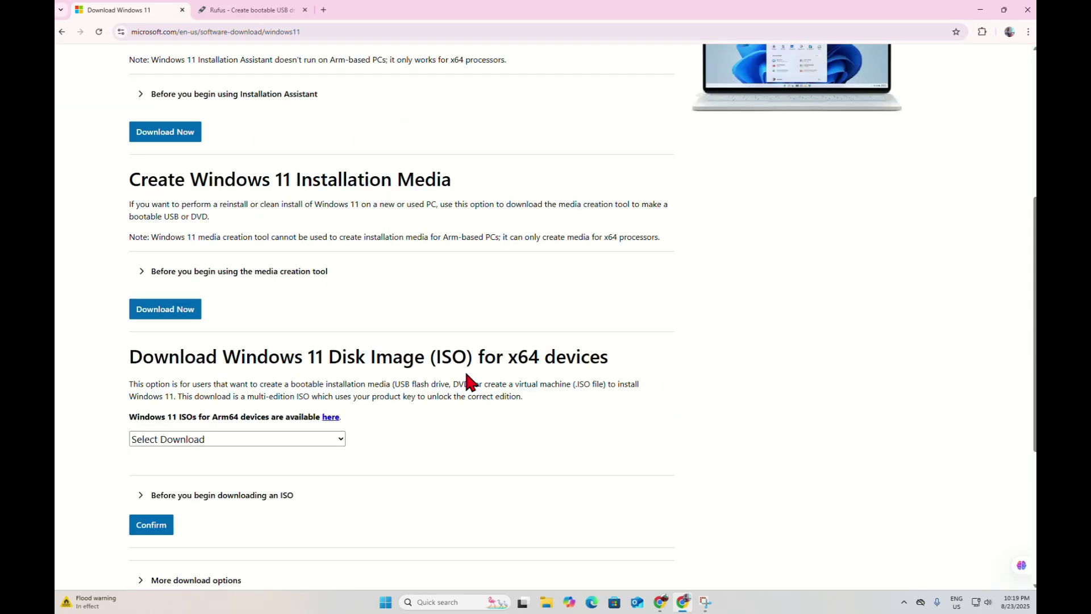
pyautogui.scroll(4, 475, 382)
pyautogui.scroll(1, 473, 375)
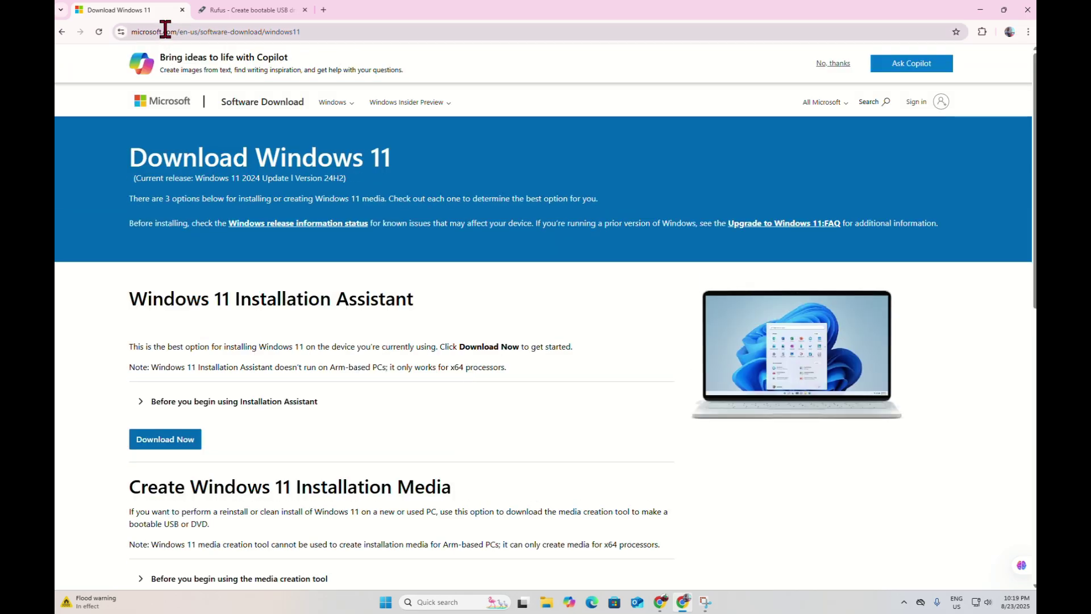
# Choose Windows 11 (multi-edition ISO for x64 devices) in the disk image section and confirm the selection.
pyautogui.scroll(-3, 375, 288)
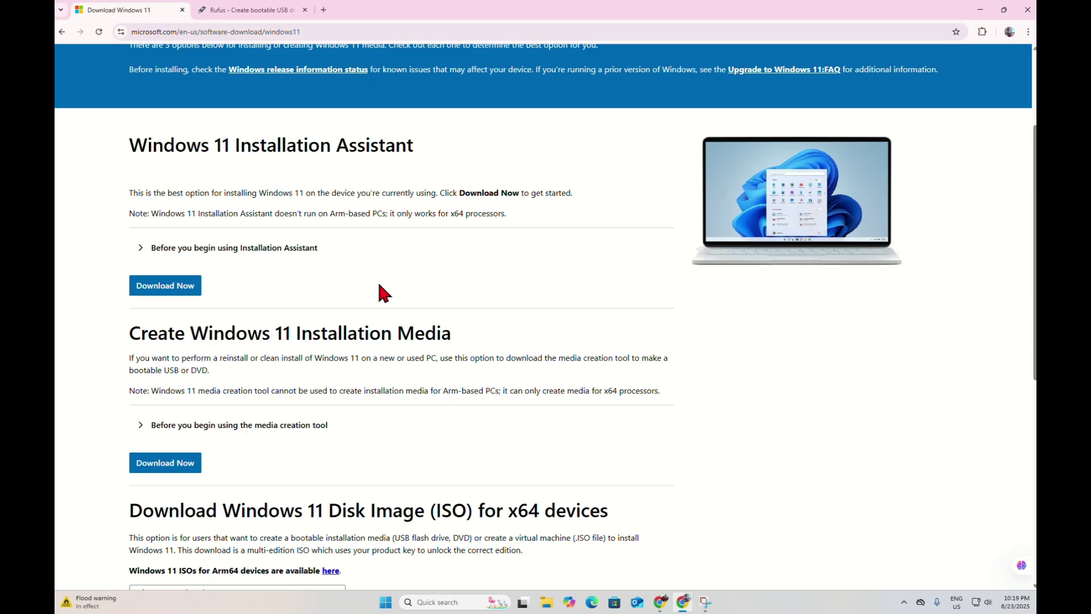
pyautogui.scroll(-5, 375, 289)
pyautogui.scroll(-2, 222, 187)
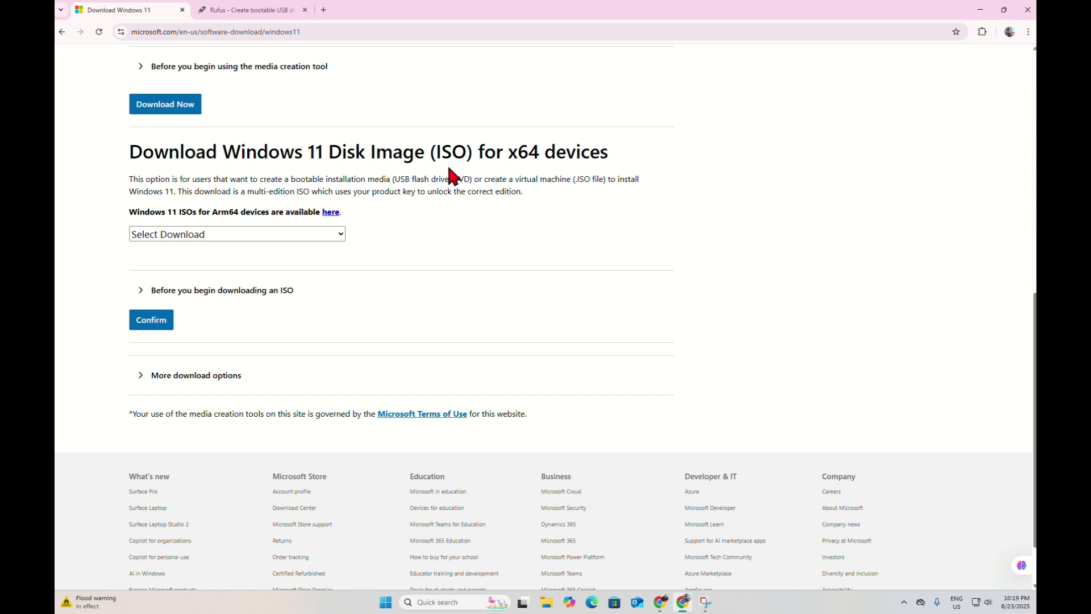
pyautogui.click(182, 234)
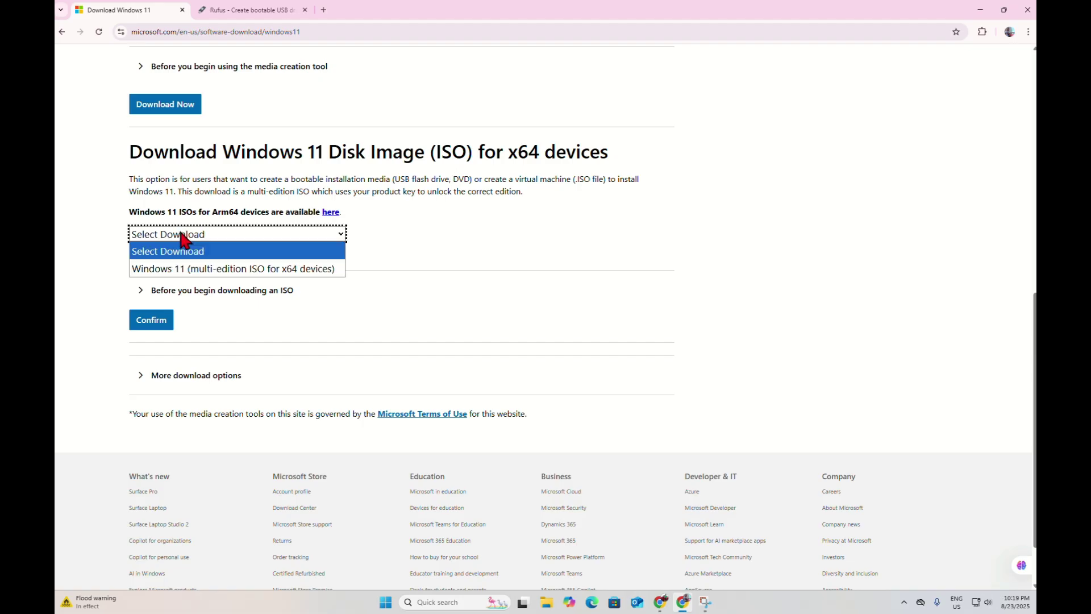
pyautogui.click(191, 270)
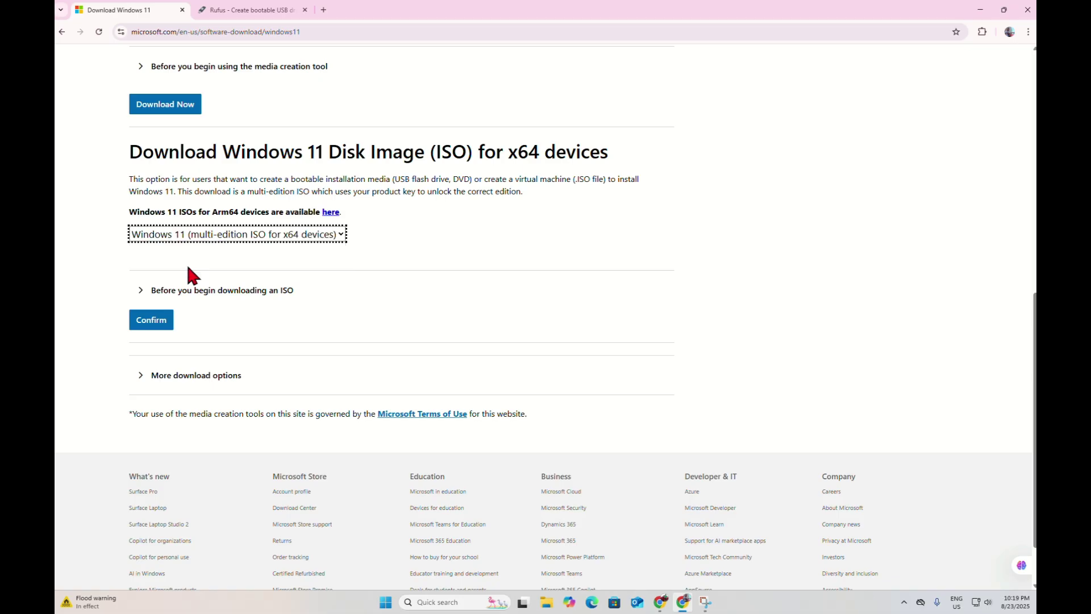
pyautogui.click(149, 321)
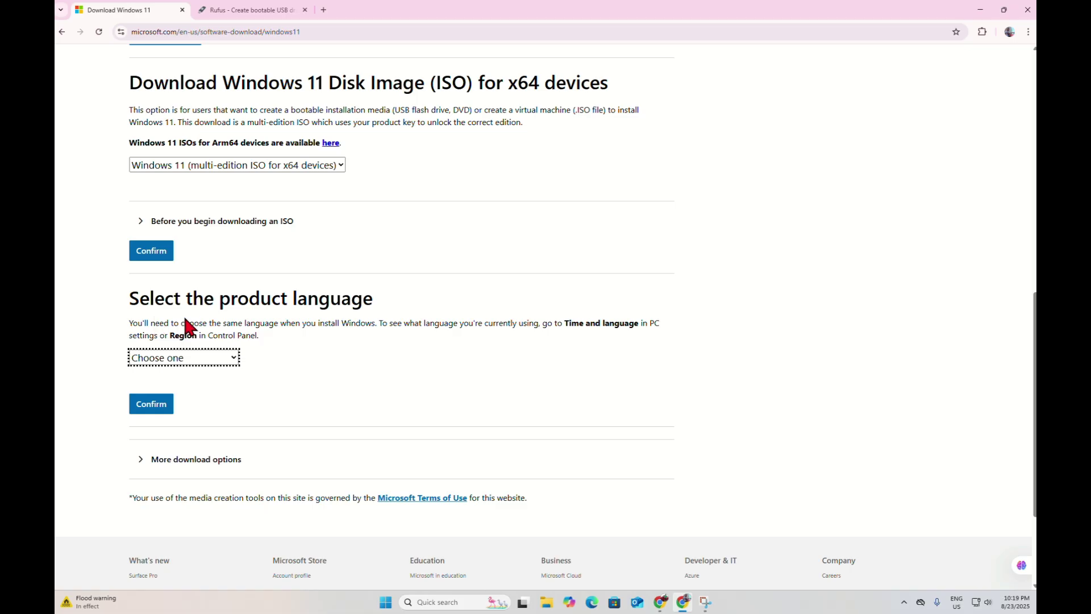
pyautogui.click(983, 32)
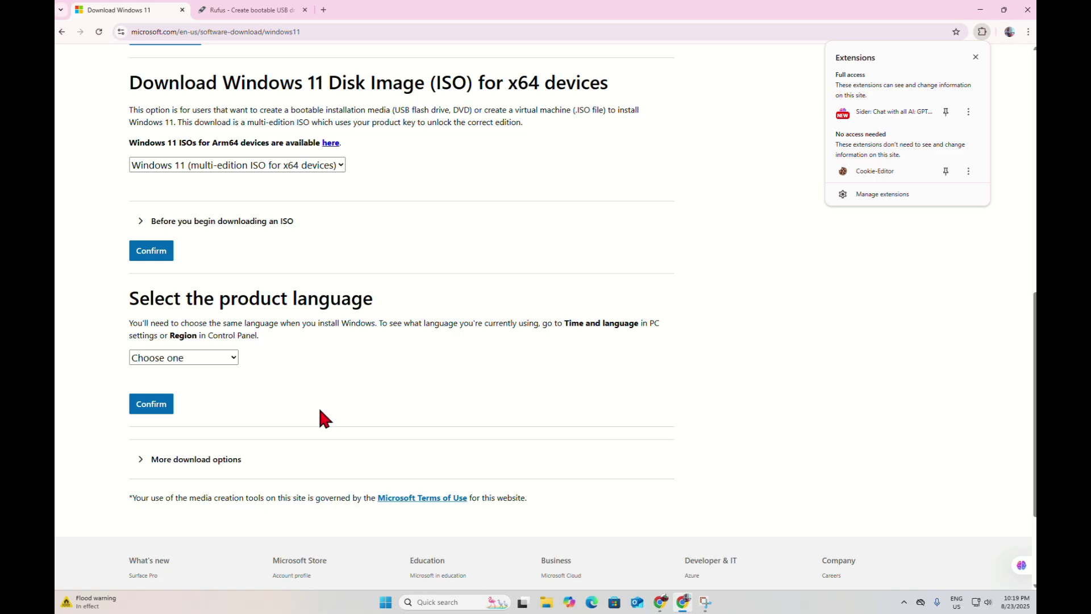
# Set the product language to English (United States) and confirm it.
pyautogui.click(219, 357)
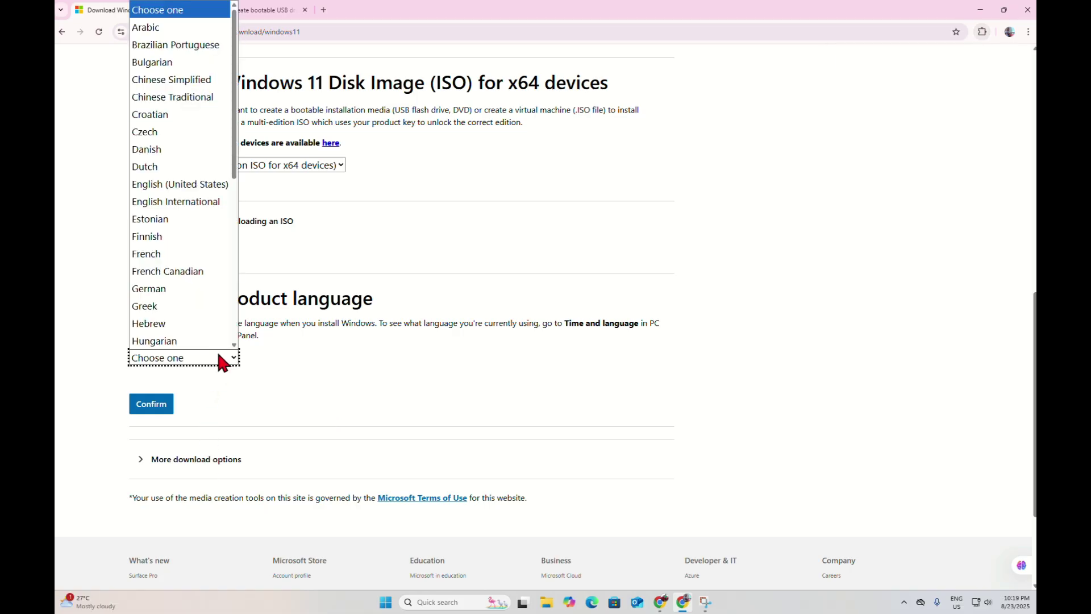
pyautogui.scroll(-6, 183, 108)
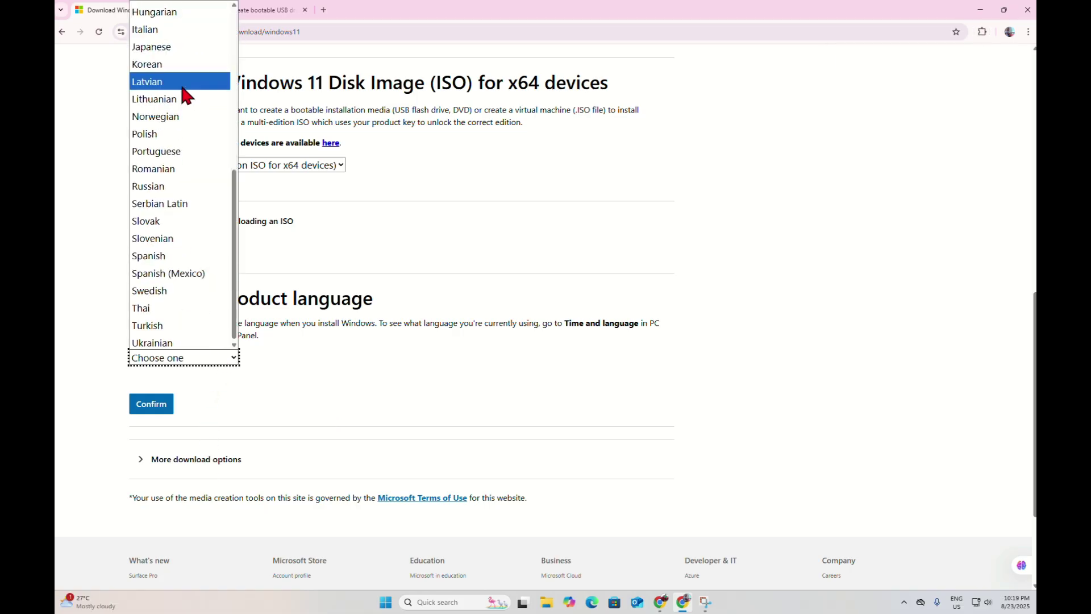
pyautogui.scroll(6, 183, 93)
pyautogui.scroll(-6, 210, 120)
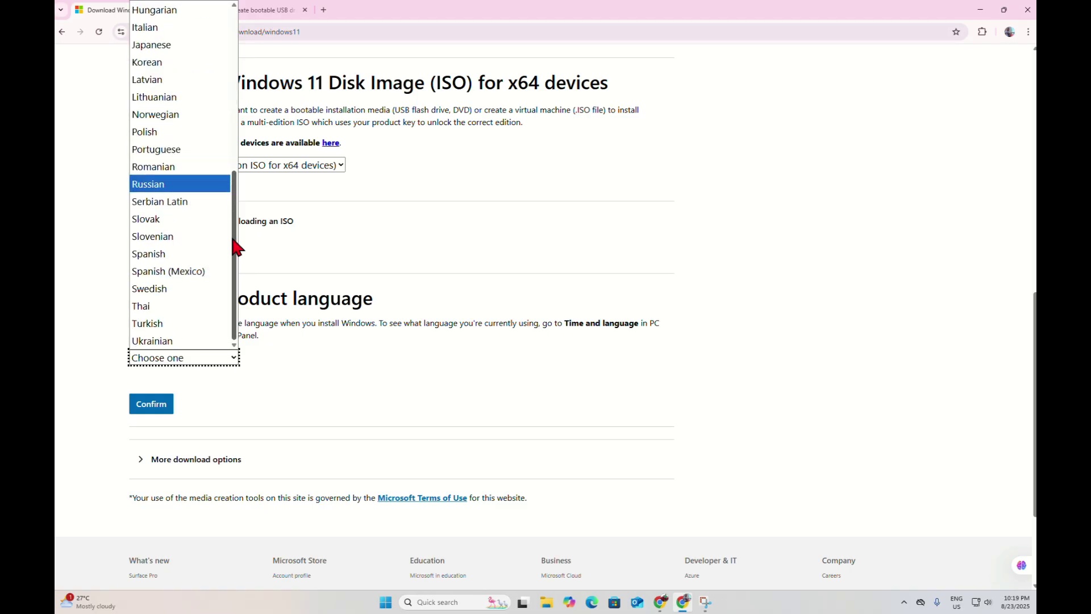
pyautogui.scroll(3, 232, 120)
pyautogui.moveTo(232, 120); pyautogui.dragTo(237, 85)
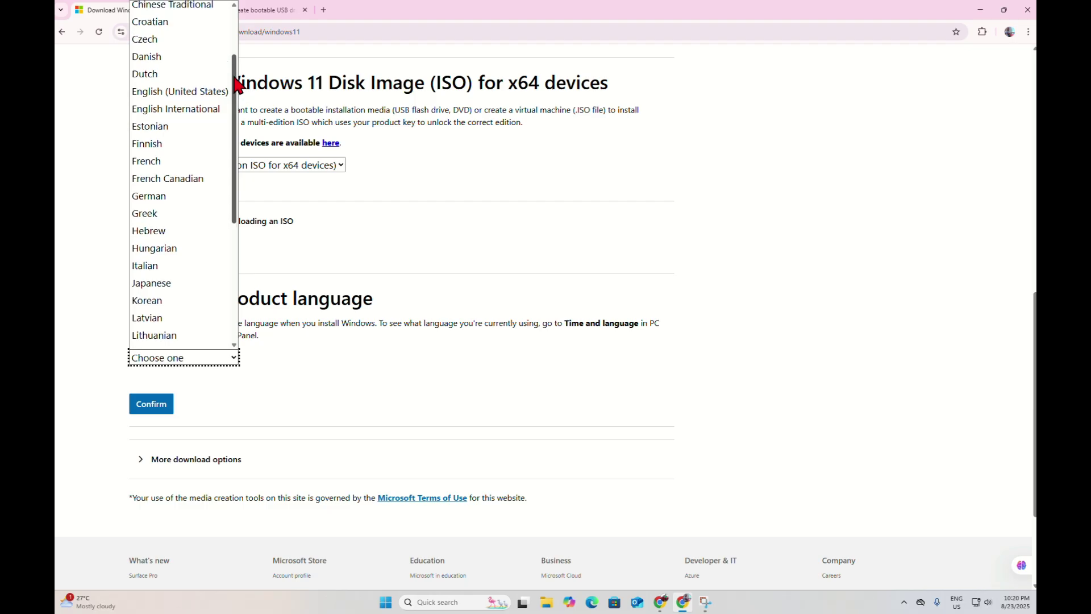
pyautogui.click(188, 96)
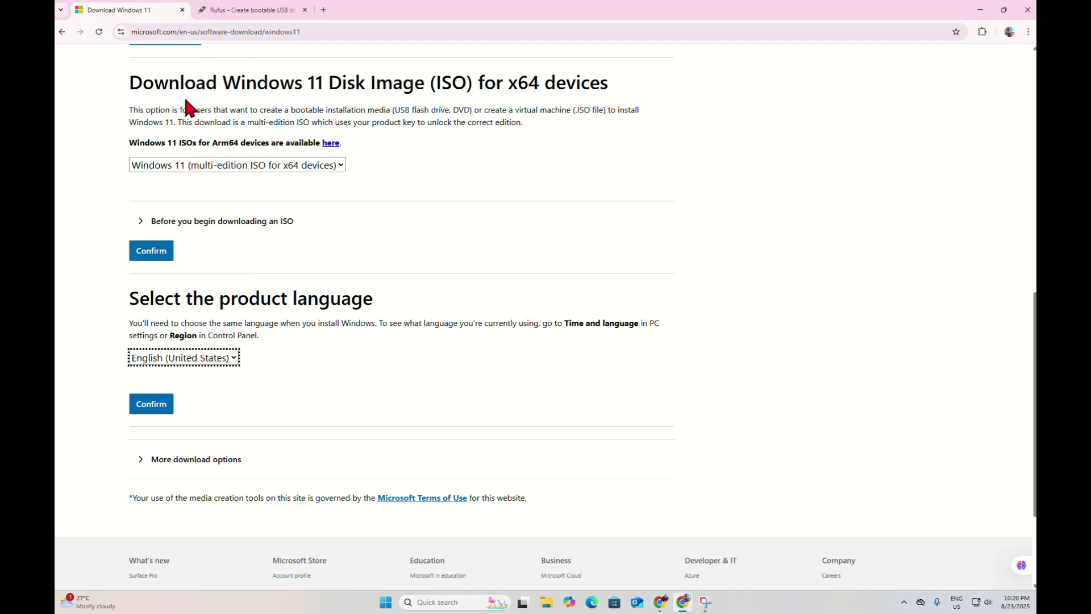
pyautogui.click(153, 412)
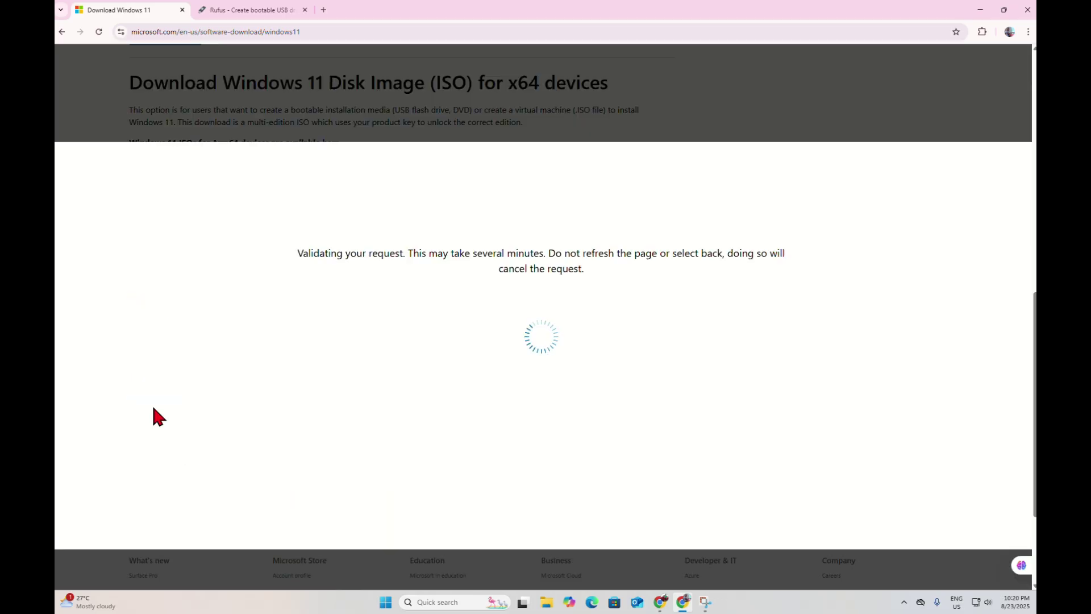
# Start the 64-bit Windows 11 English ISO download and check its progress in the recent downloads.
pyautogui.click(166, 223)
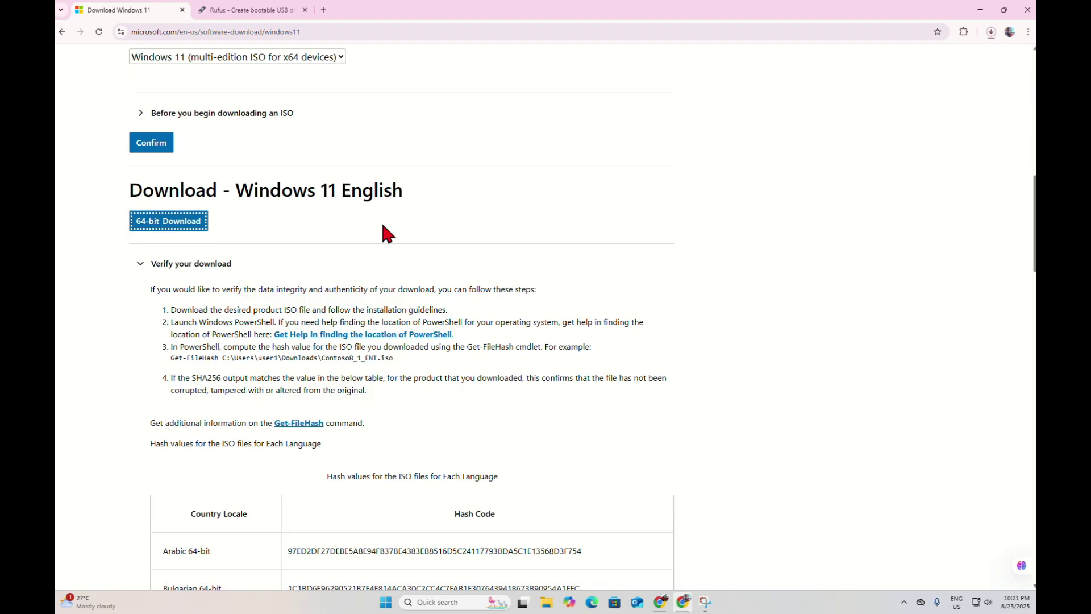
pyautogui.scroll(2, 825, 272)
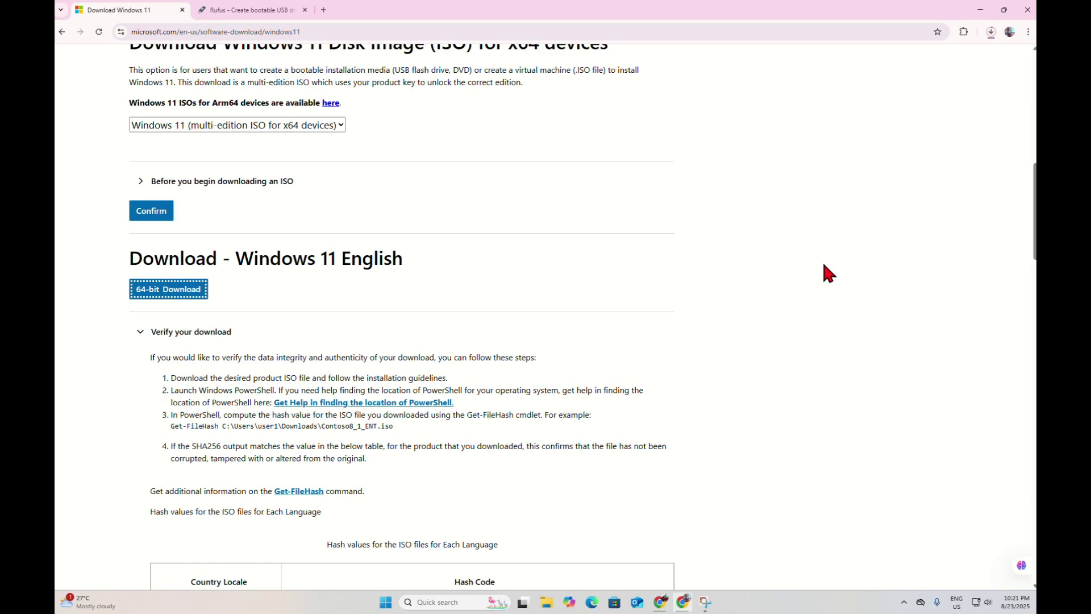
pyautogui.scroll(-1, 829, 273)
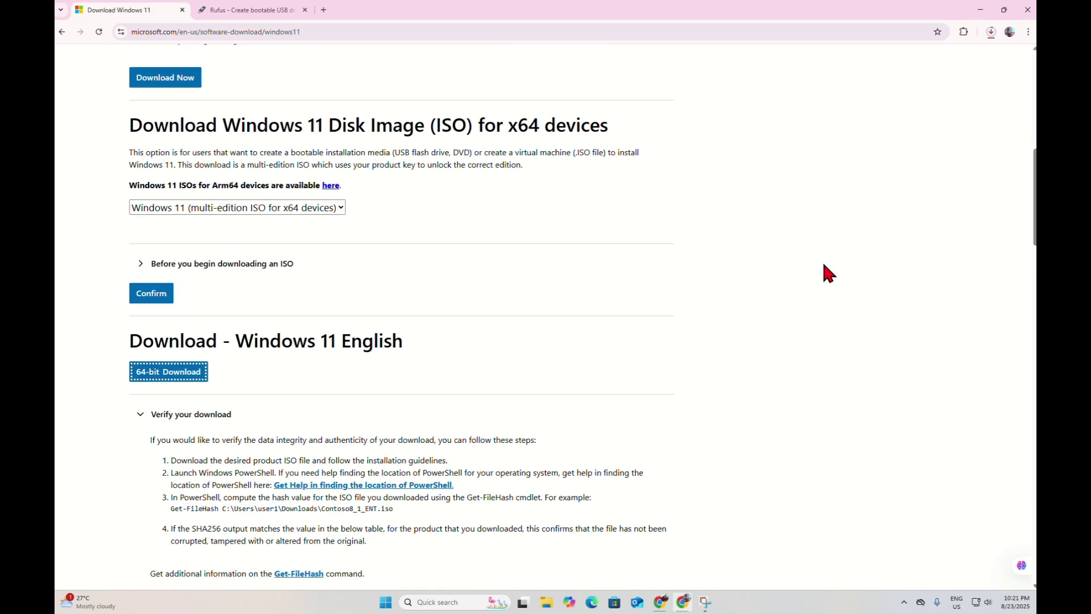
pyautogui.scroll(-1, 829, 274)
pyautogui.click(988, 30)
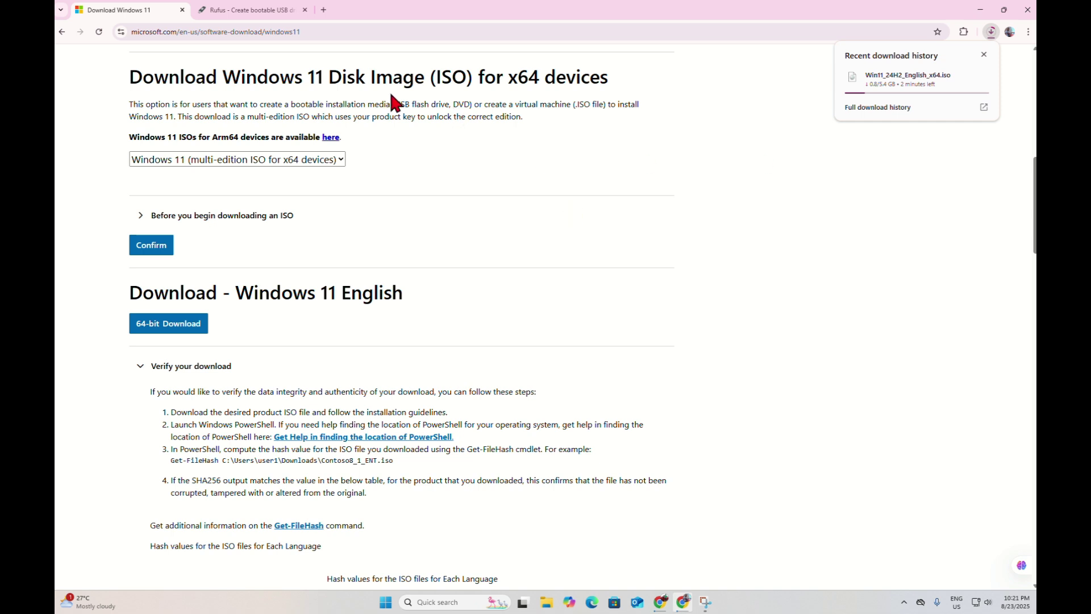
# Download the portable Windows x64 release, rufus-4.9p.exe, from the Rufus website.
pyautogui.click(250, 12)
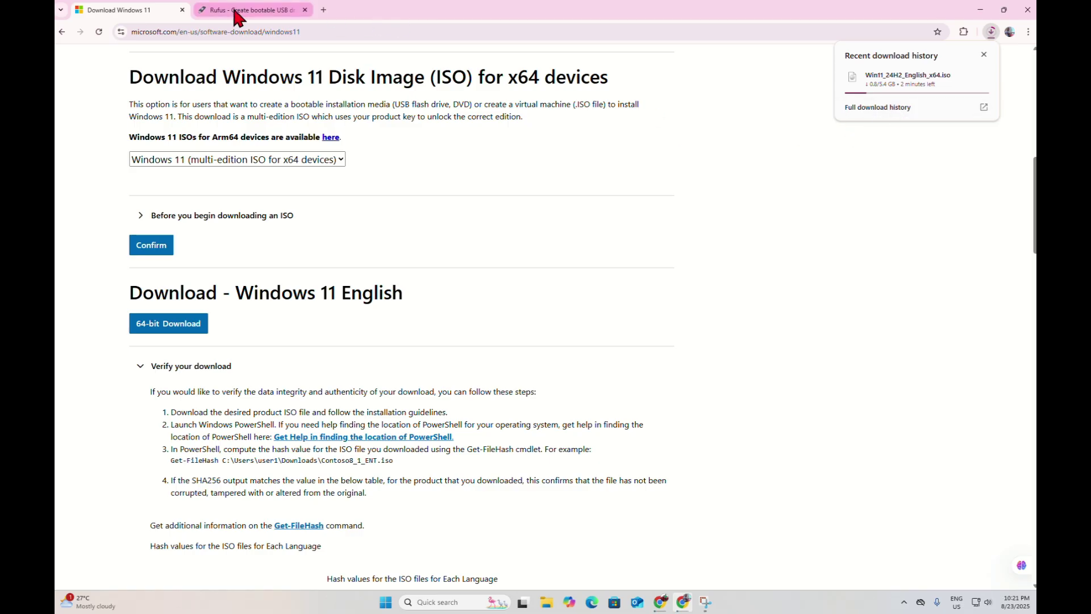
pyautogui.scroll(-12, 631, 262)
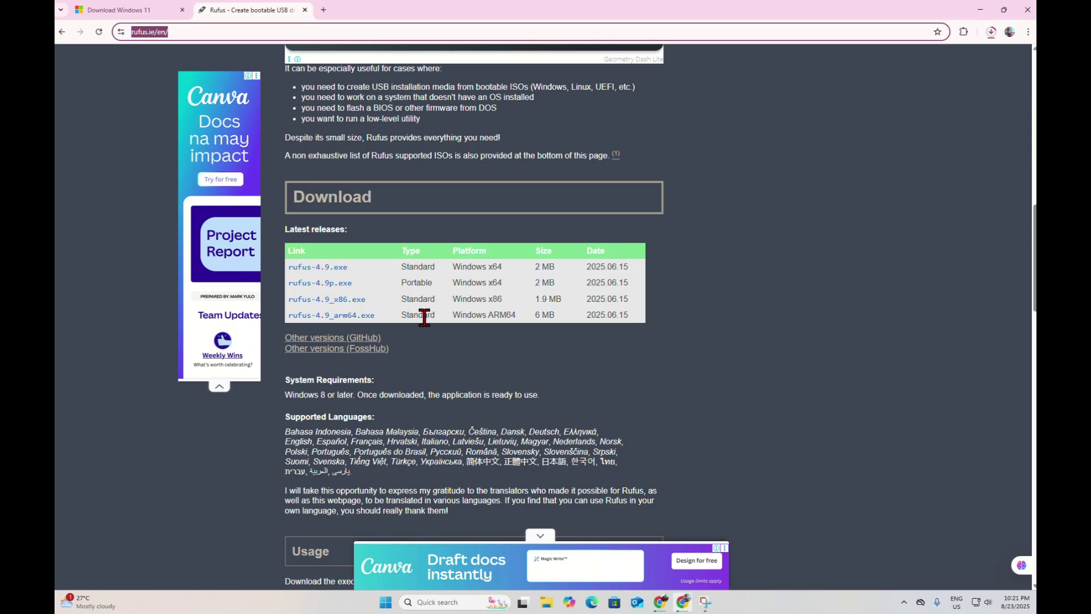
pyautogui.click(327, 286)
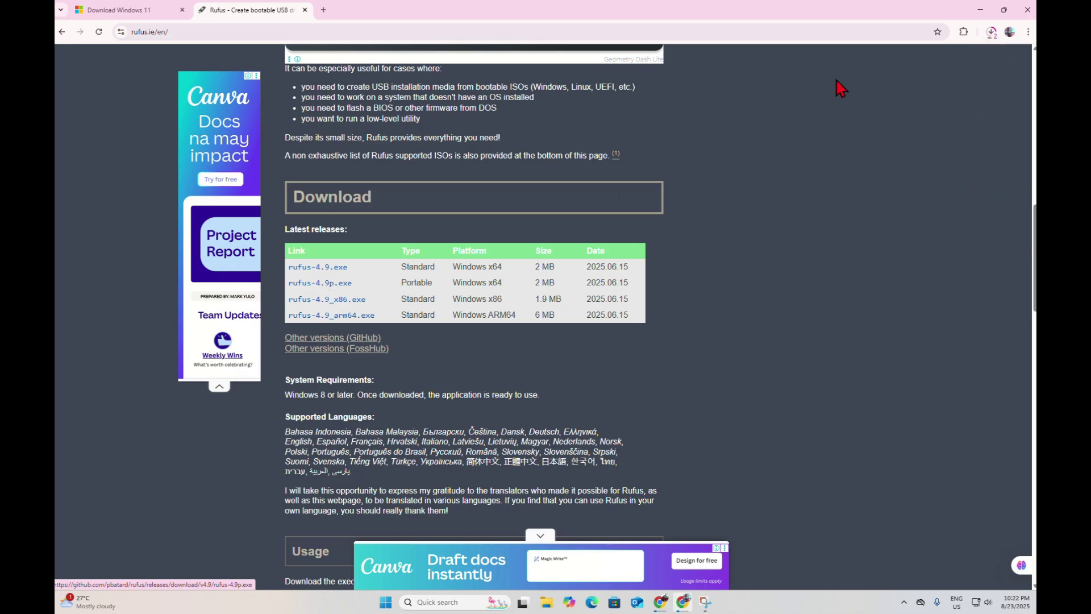
# Locate the downloaded rufus-4.9p in its folder and launch it, declining online update checks.
pyautogui.click(992, 32)
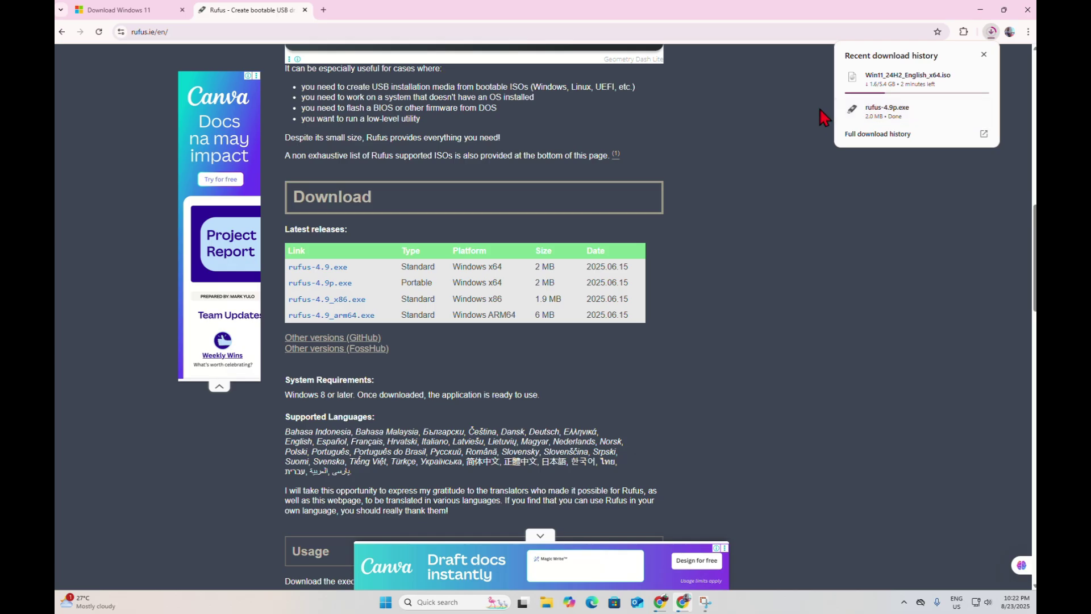
pyautogui.click(963, 109)
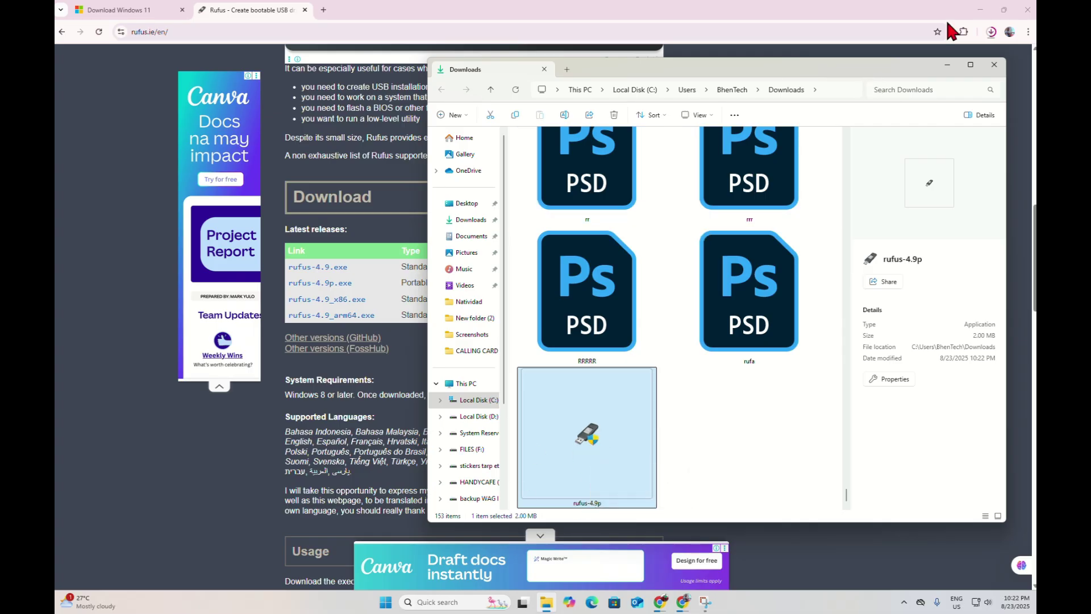
pyautogui.click(990, 31)
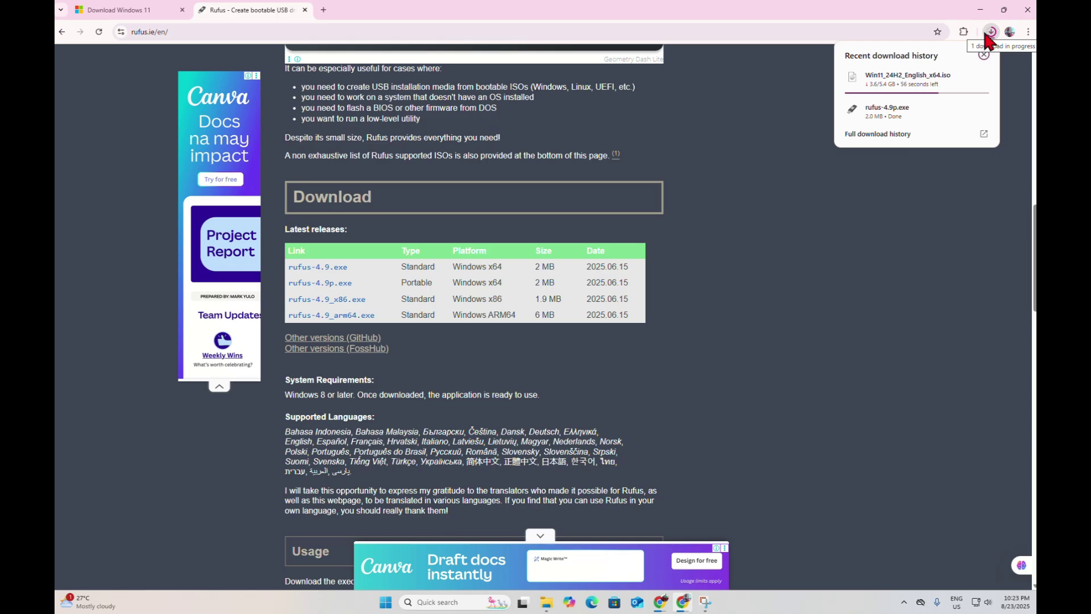
pyautogui.click(958, 105)
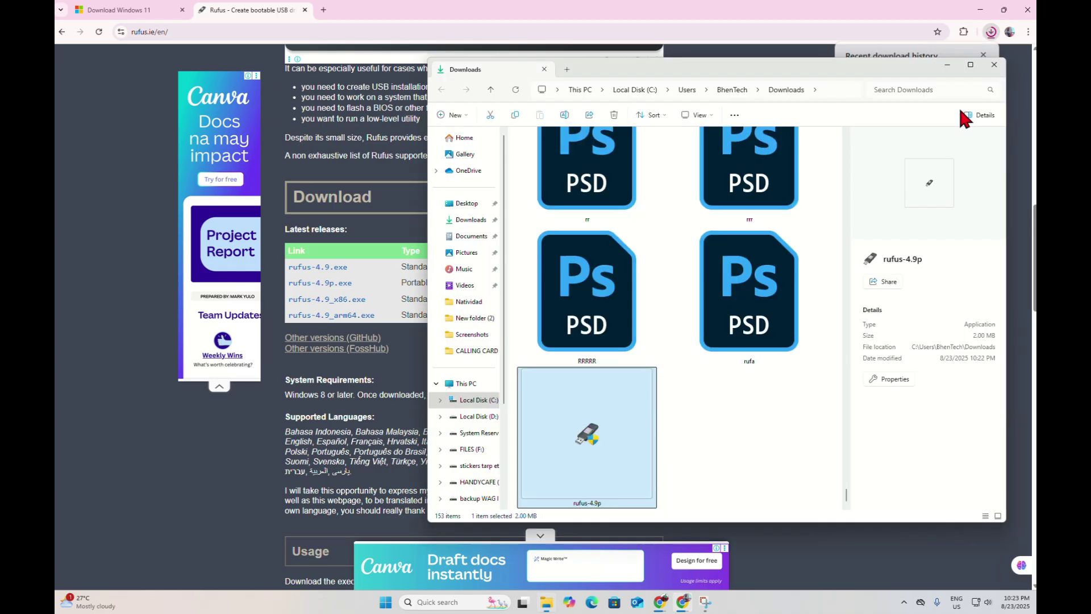
pyautogui.doubleClick(577, 439)
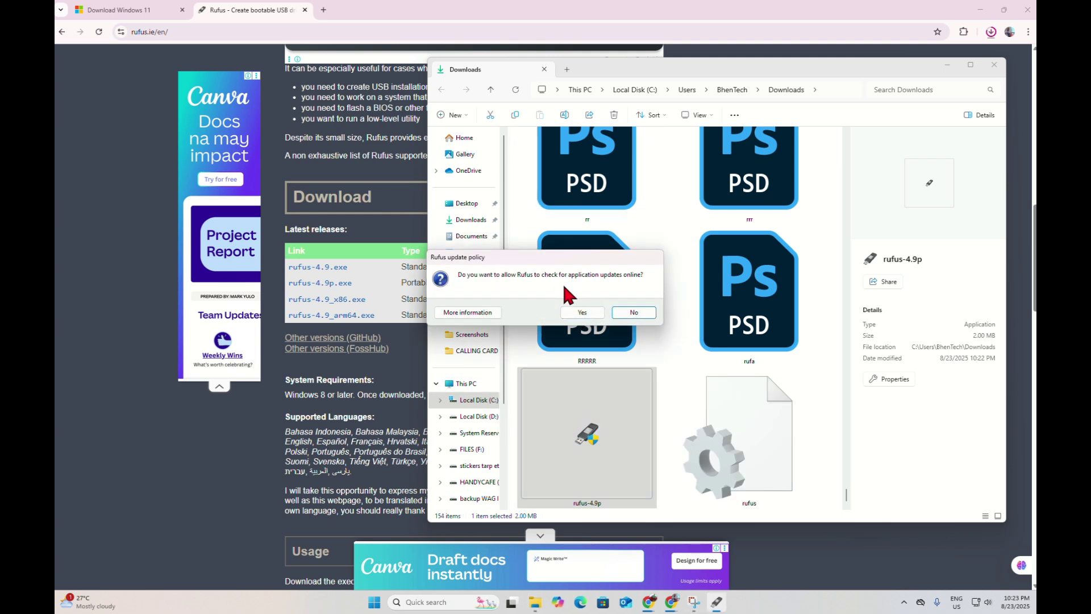
pyautogui.click(636, 313)
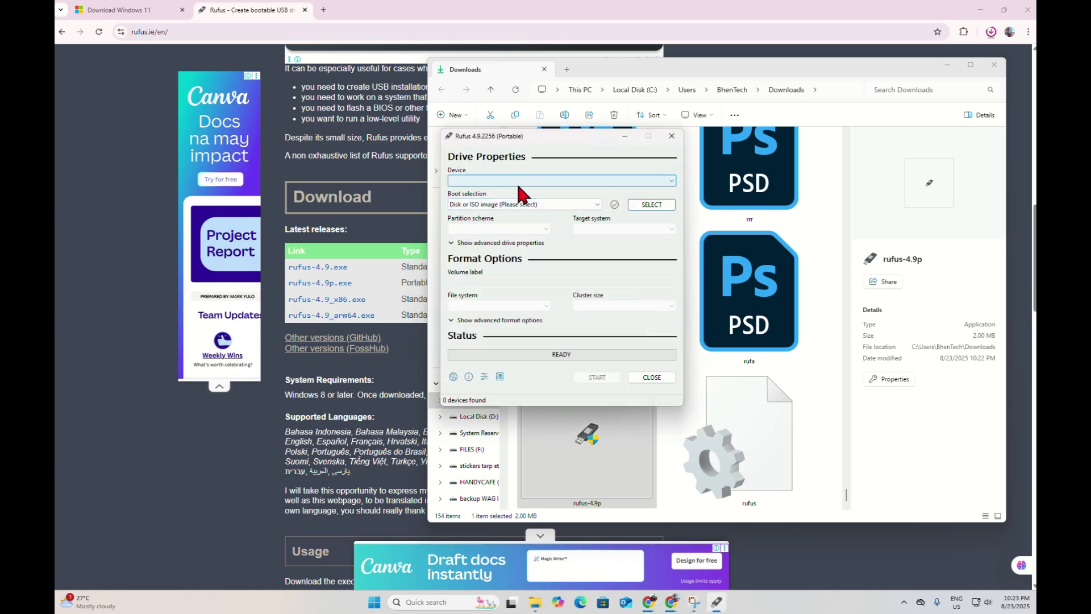
# Clear the browser and Downloads folder windows off the desktop and move the Rufus window aside.
pyautogui.click(980, 10)
pyautogui.click(994, 65)
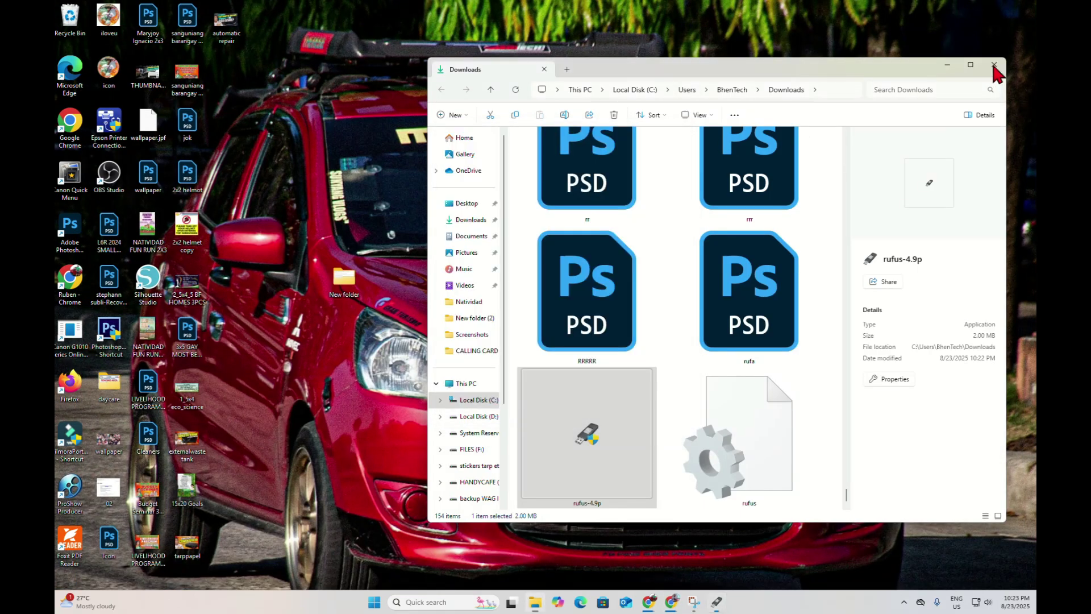
pyautogui.moveTo(582, 136); pyautogui.dragTo(498, 132)
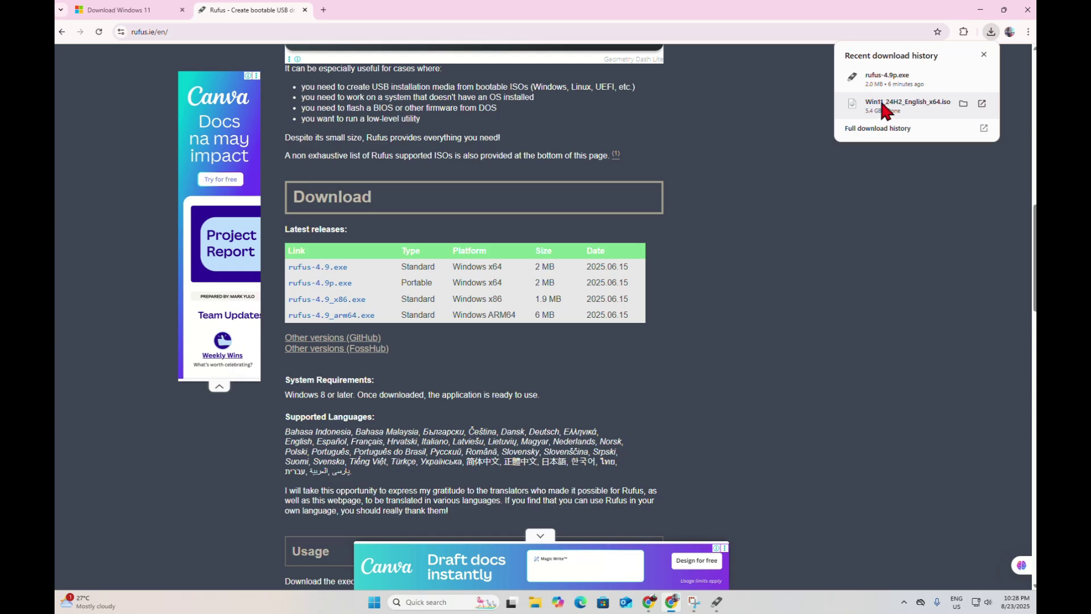
# Launch the downloaded rufus-4.9p.exe from the recent downloads, minimize the browser and reposition the Rufus window on the desktop.
pyautogui.click(886, 77)
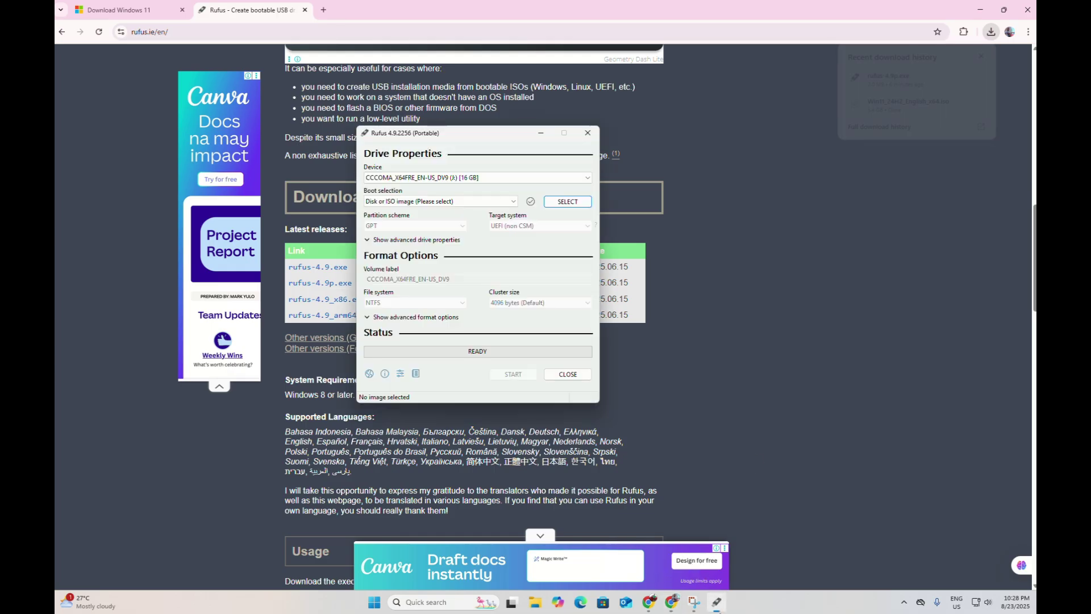
pyautogui.click(981, 10)
pyautogui.moveTo(493, 135); pyautogui.dragTo(606, 132)
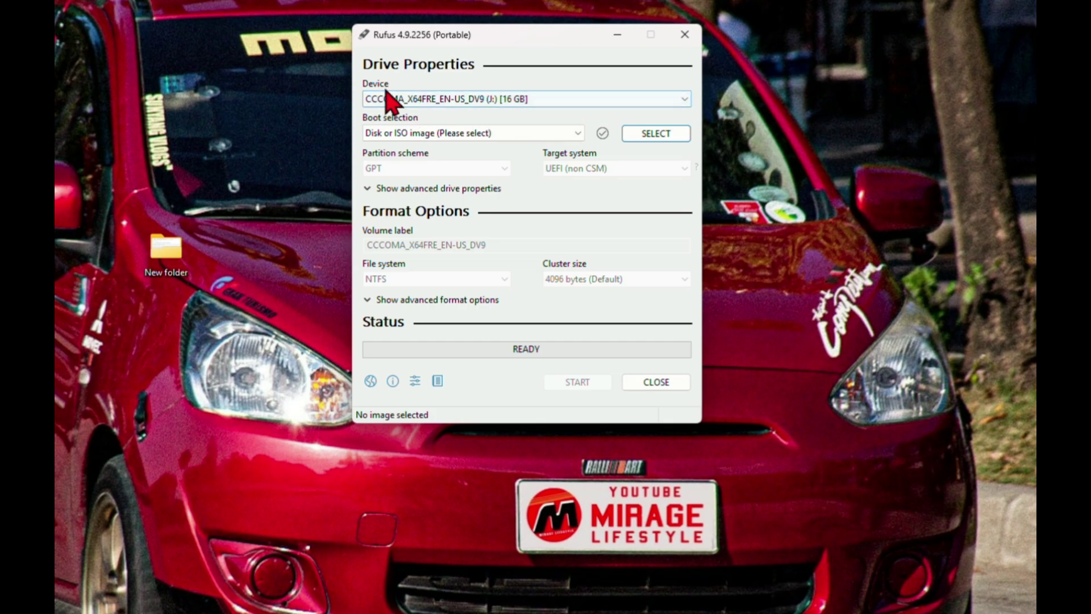
# Load the Win11_24H2_English_x64 ISO from the Downloads folder as the boot selection.
pyautogui.click(655, 135)
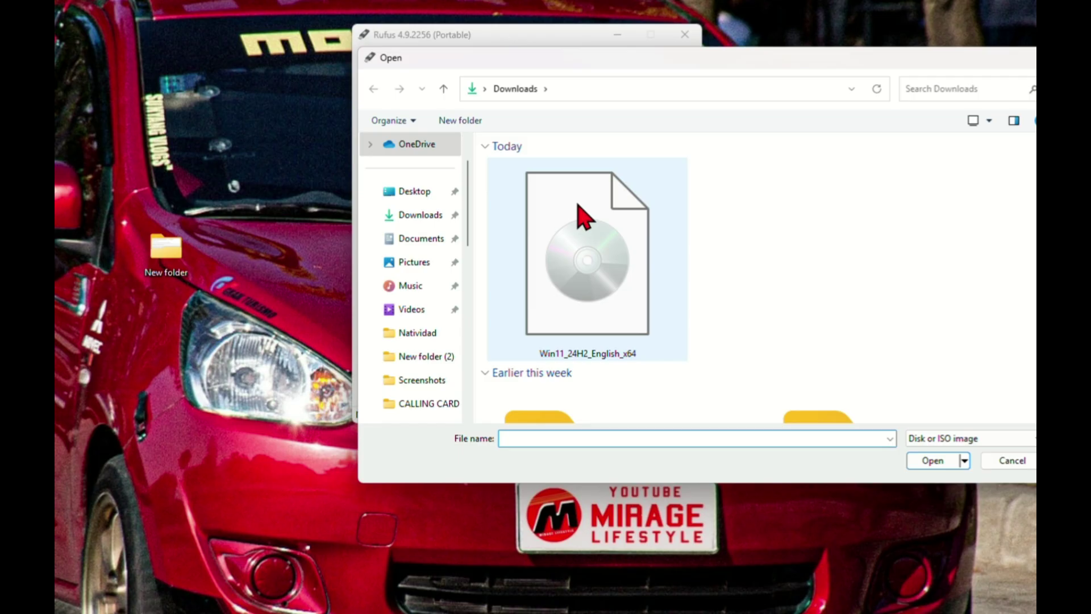
pyautogui.click(579, 267)
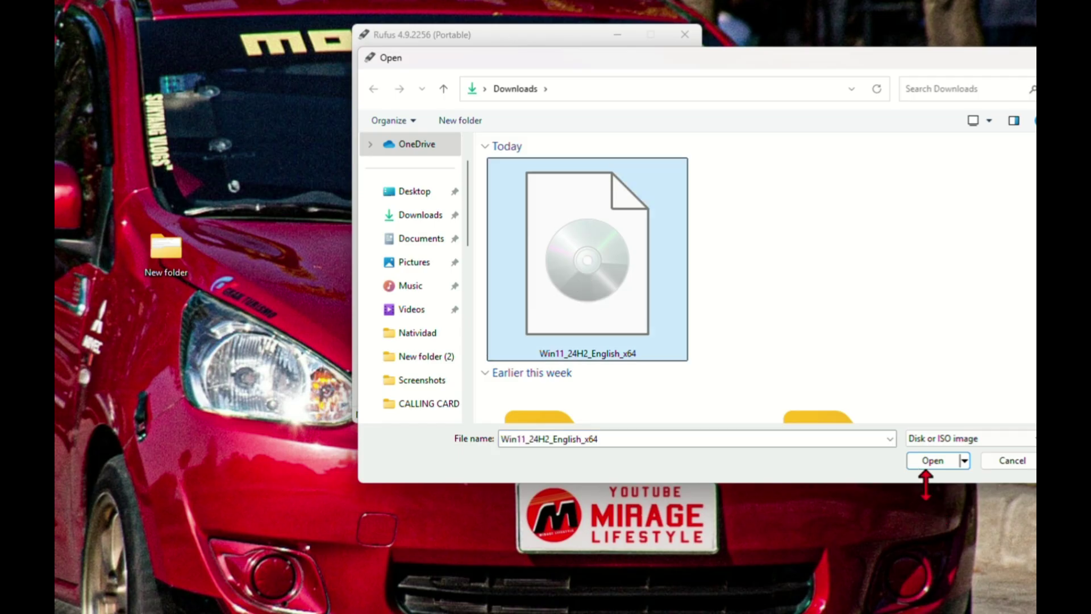
pyautogui.click(929, 460)
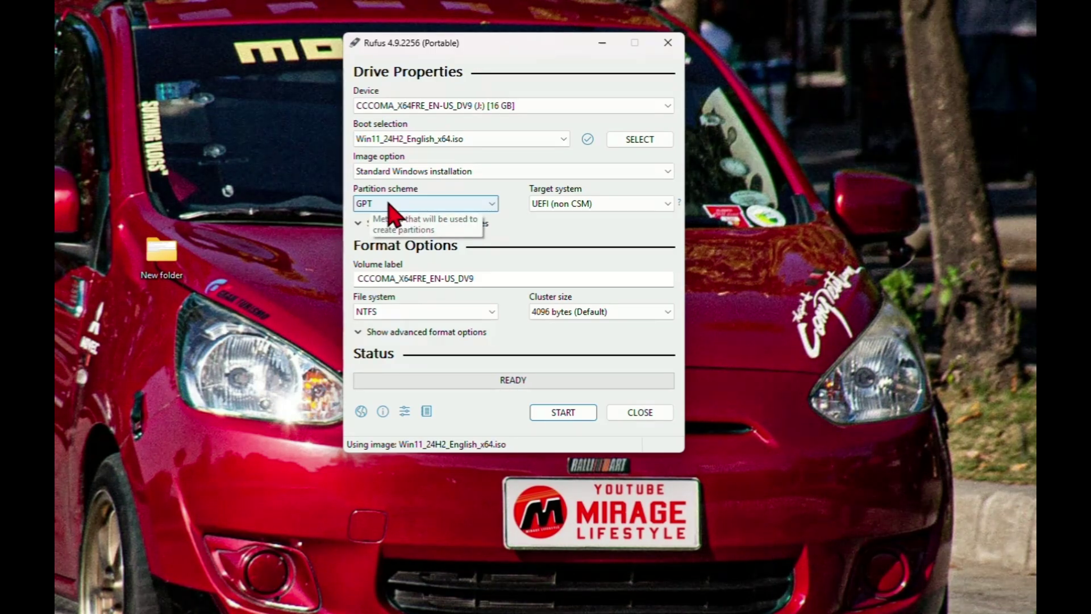
# Set the volume label to "windows 11" and show the advanced format options.
pyautogui.moveTo(478, 279); pyautogui.dragTo(316, 284)
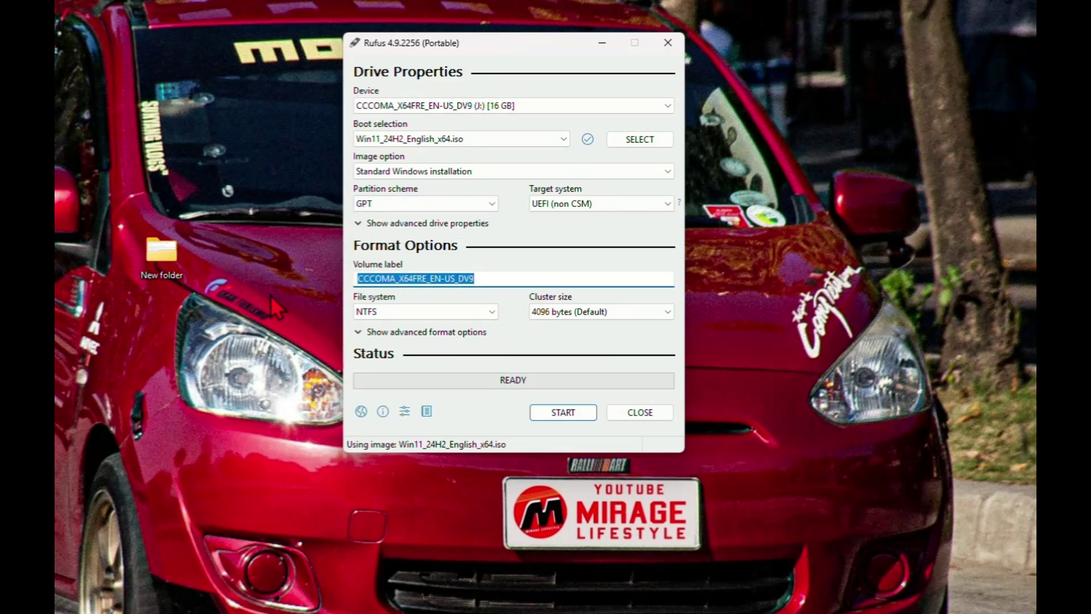
pyautogui.write('wi')
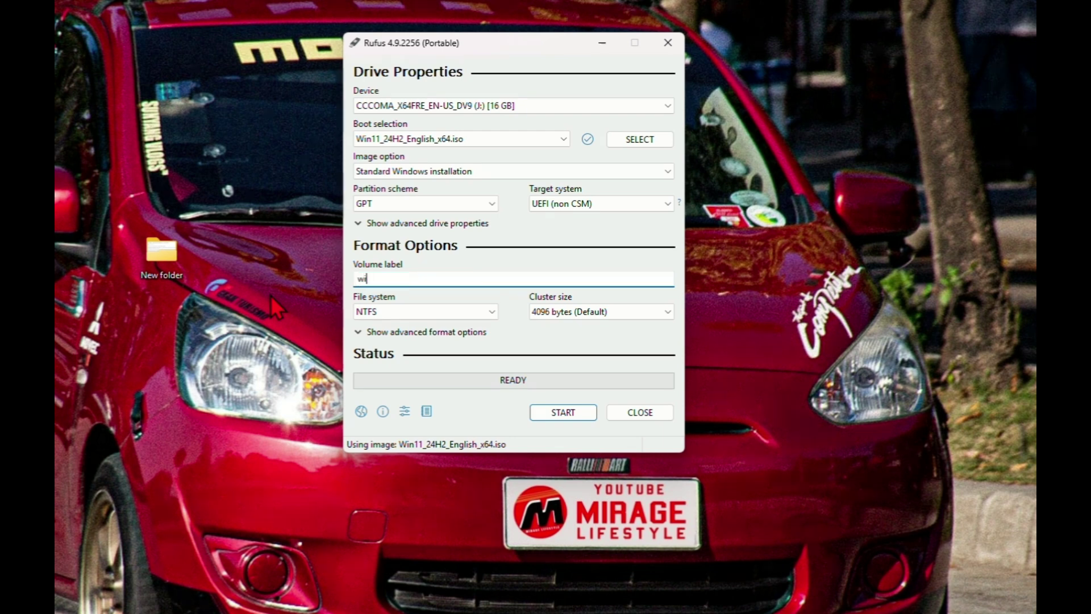
pyautogui.write('ndows 11')
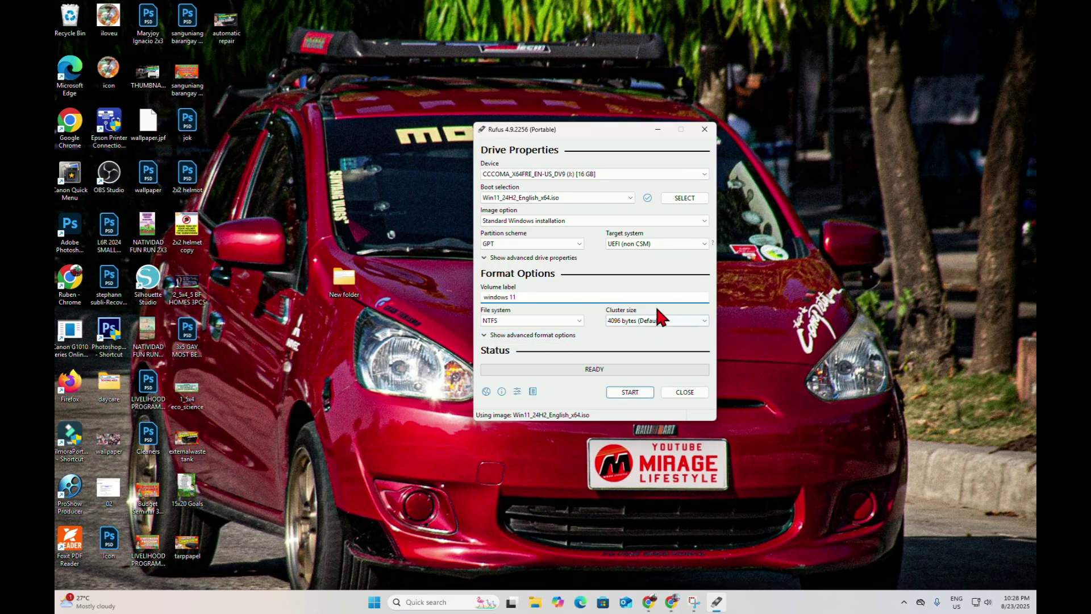
pyautogui.click(515, 335)
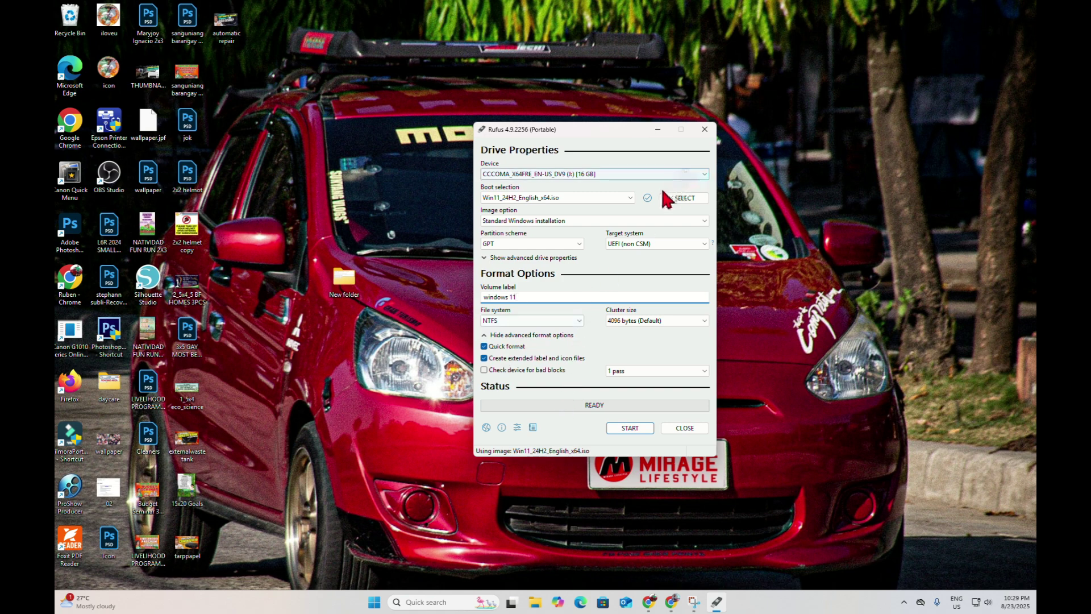
# Review the available image options, keeping Standard Windows installation selected.
pyautogui.click(522, 222)
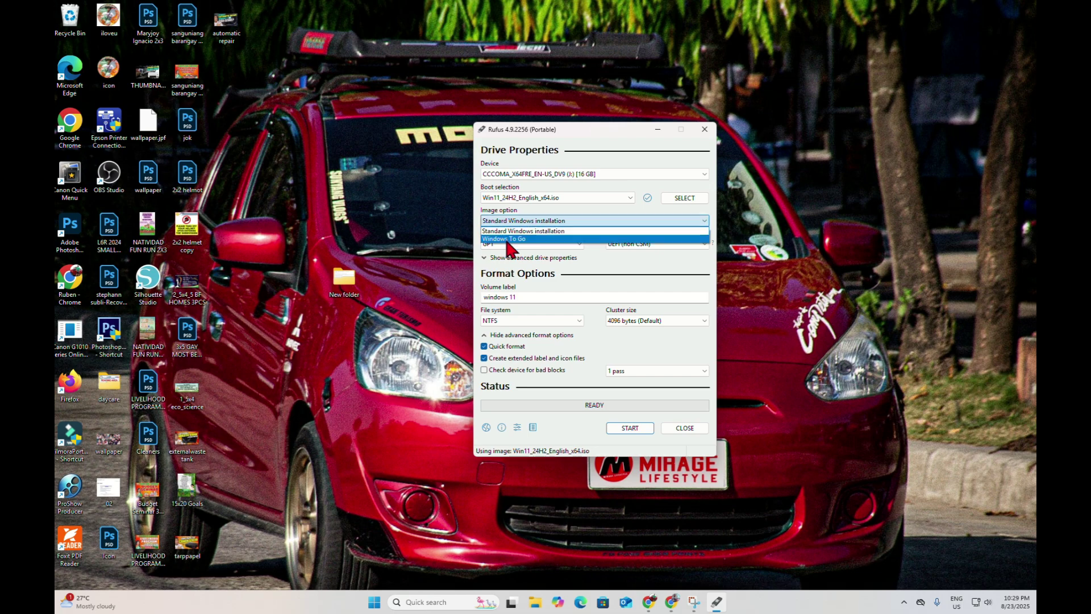
pyautogui.click(515, 221)
pyautogui.click(522, 219)
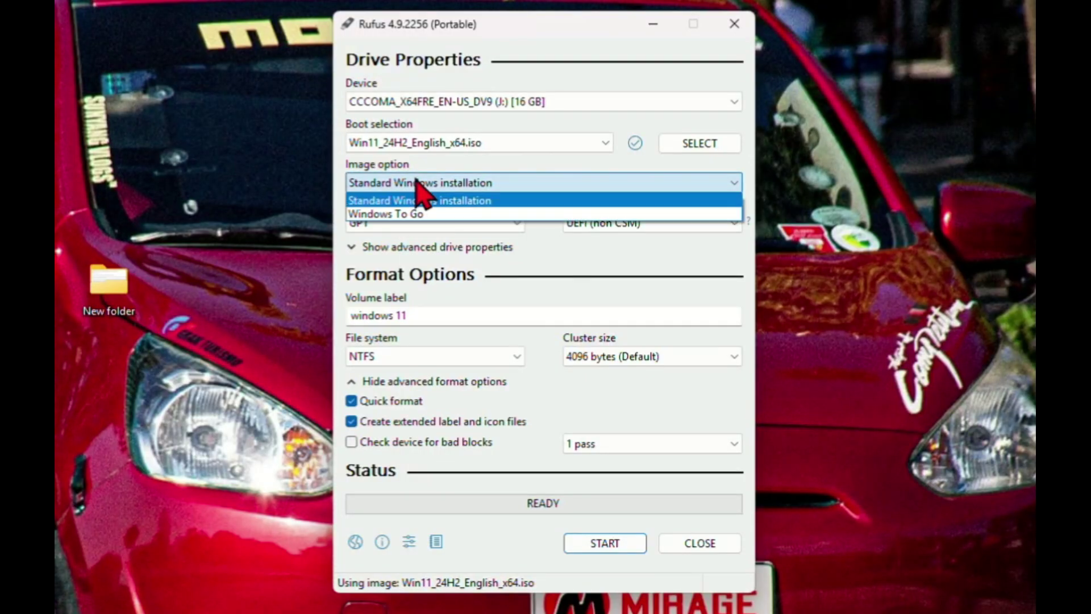
pyautogui.click(416, 180)
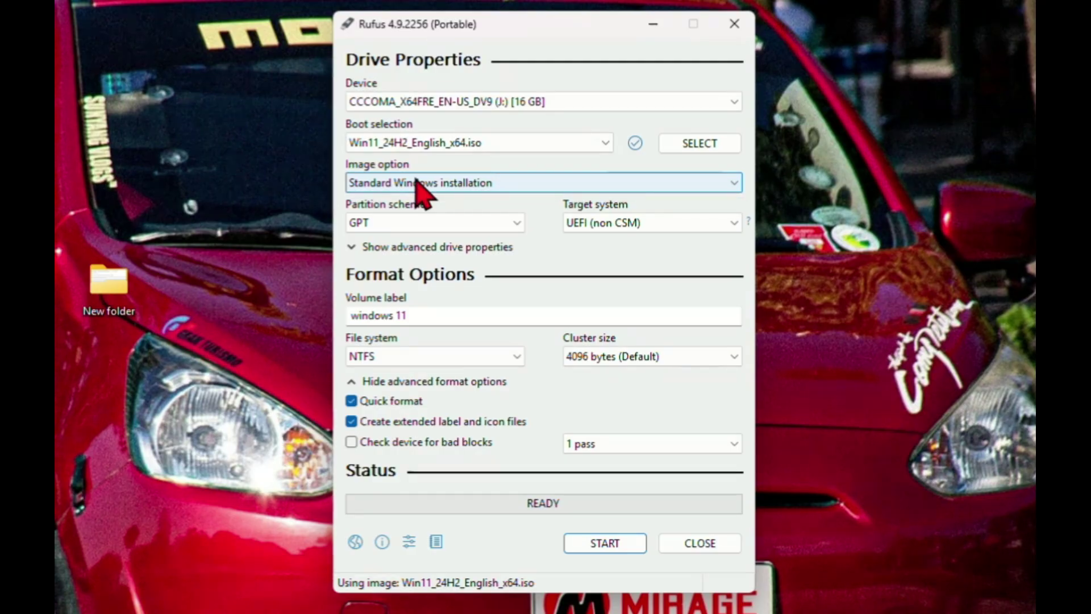
# Start writing the USB drive with a local account, this user's regional options and data collection disabled, and accept erasing all data on the device.
pyautogui.click(588, 542)
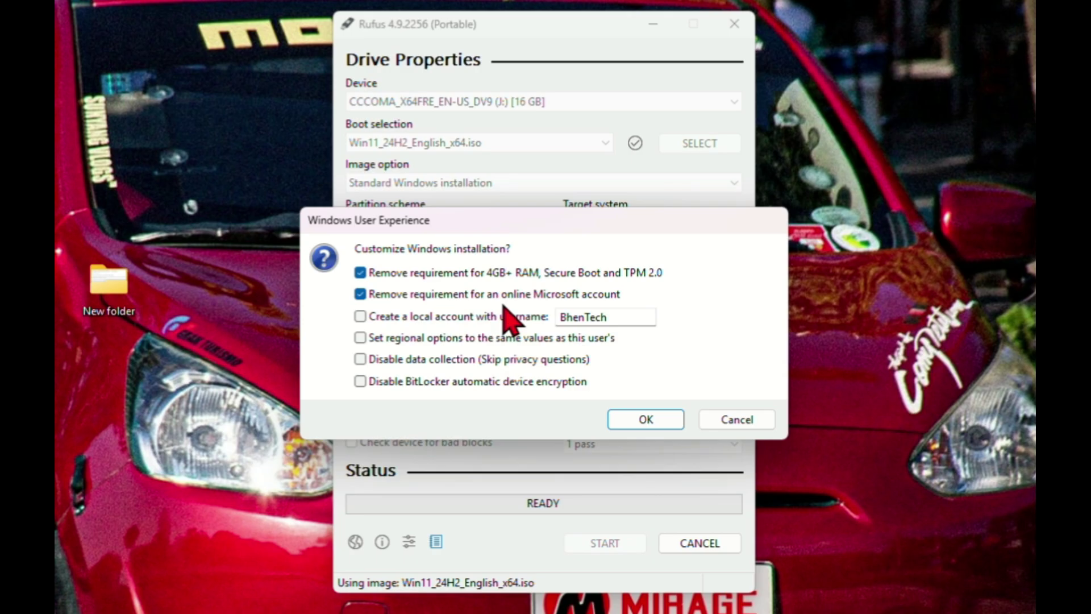
pyautogui.click(361, 318)
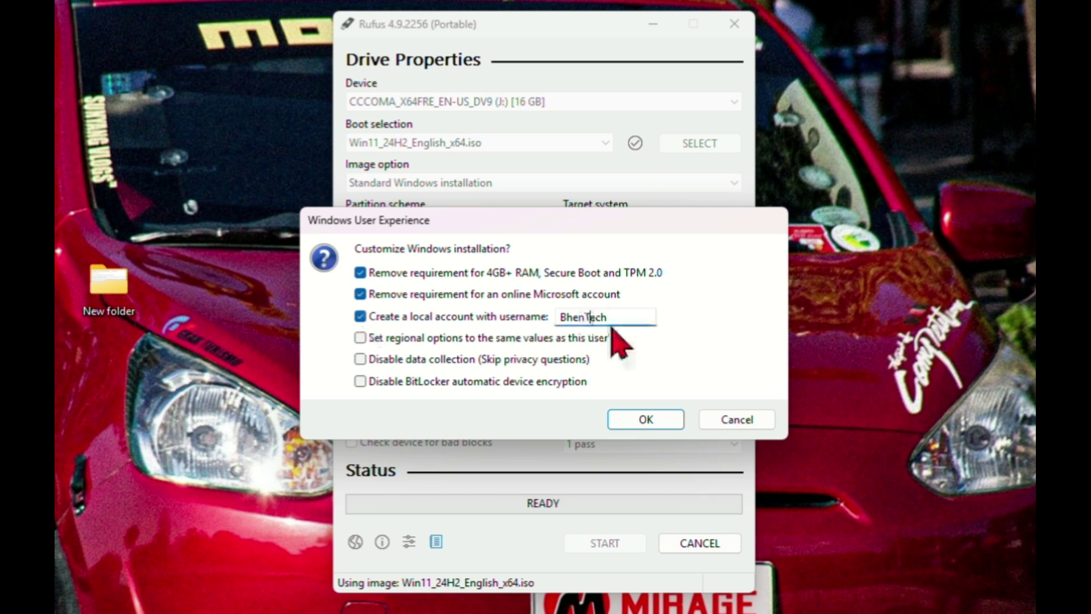
pyautogui.moveTo(621, 316); pyautogui.dragTo(527, 314)
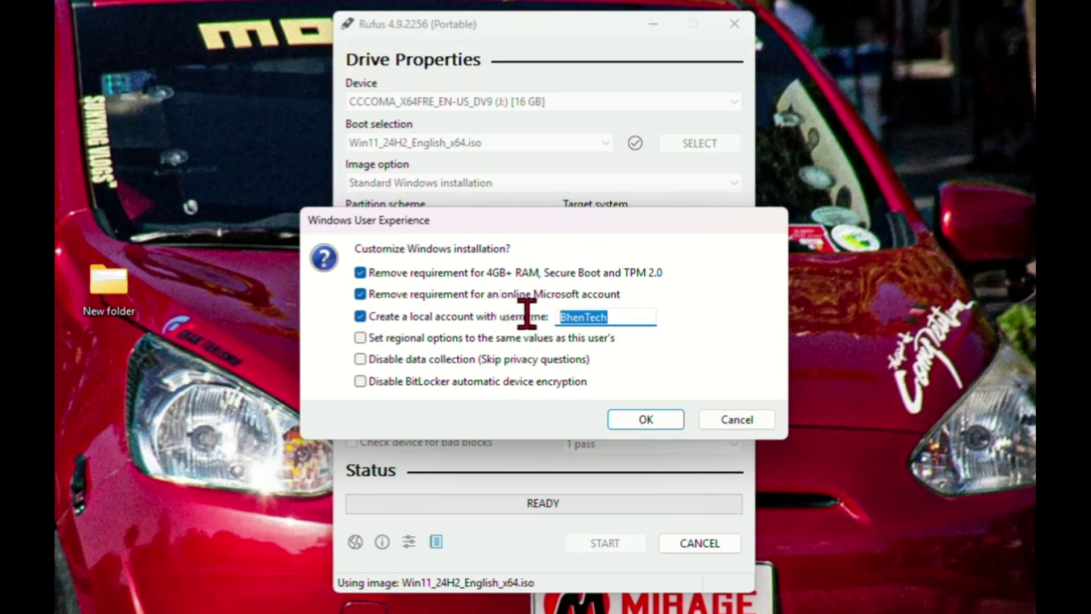
pyautogui.click(359, 339)
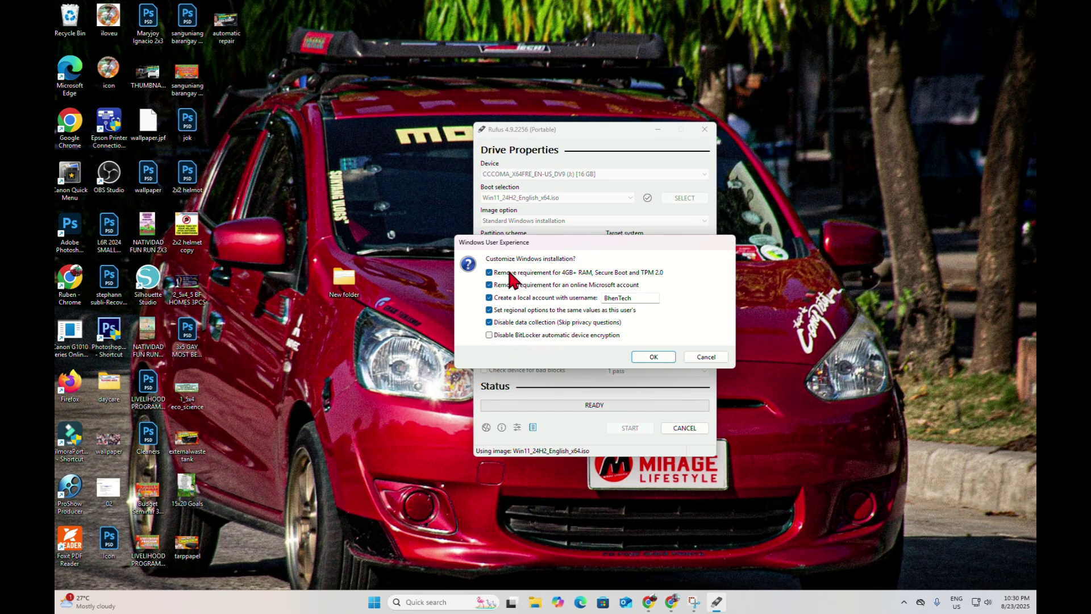
pyautogui.click(653, 357)
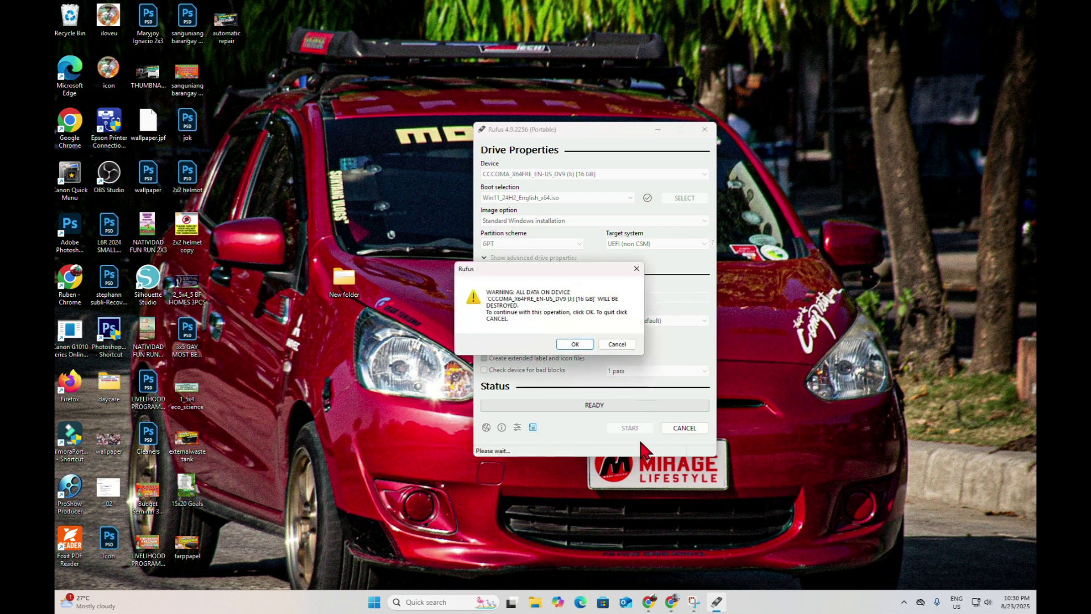
pyautogui.click(567, 345)
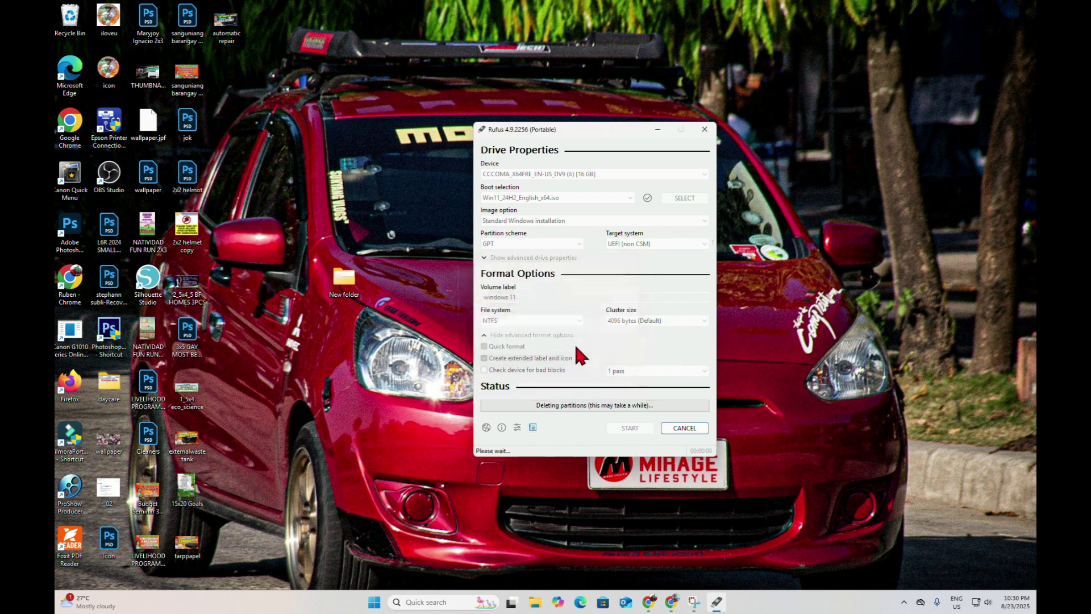